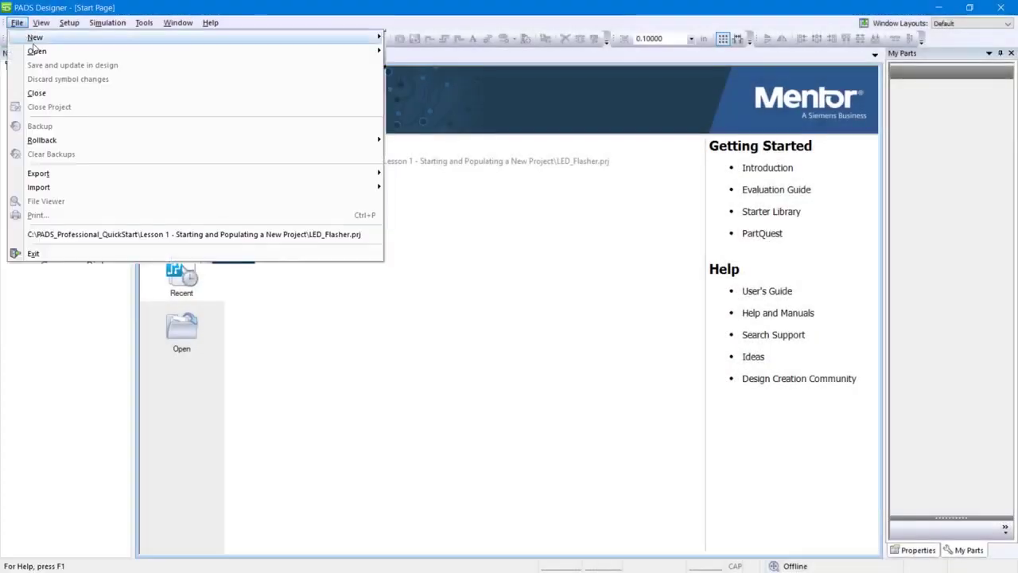
# Open the LED_Flasher.prj project from the PADS_Professional_QuickStart Lesson 2 folder and display its Design sheet
pyautogui.moveTo(187, 53)
pyautogui.click(405, 53)
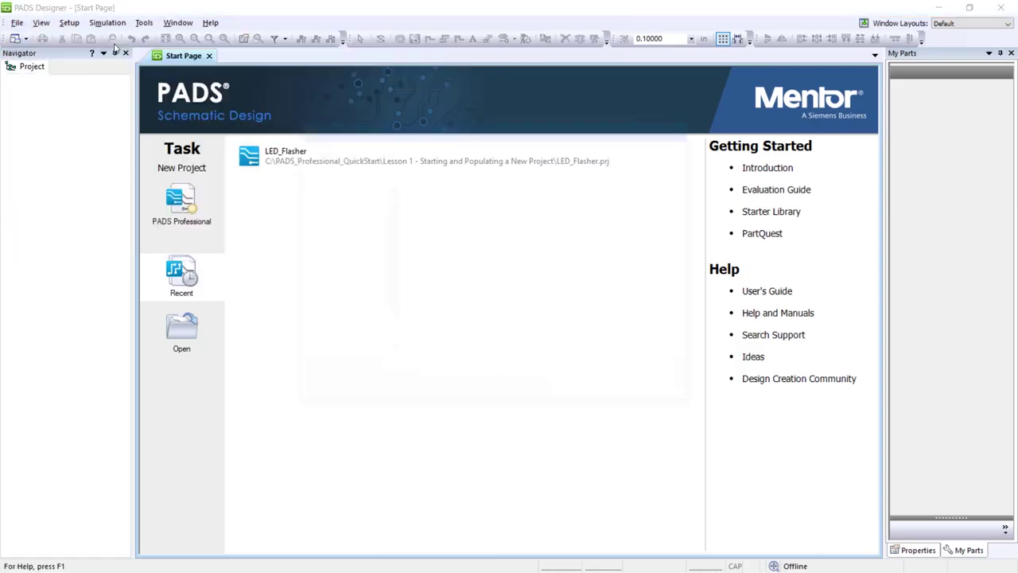
pyautogui.click(374, 338)
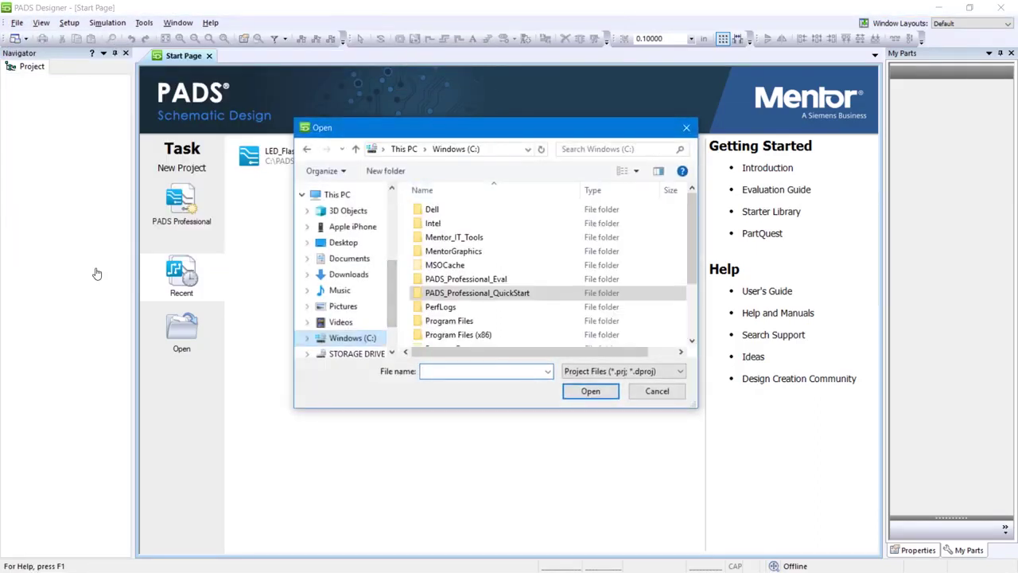
pyautogui.press('Return')
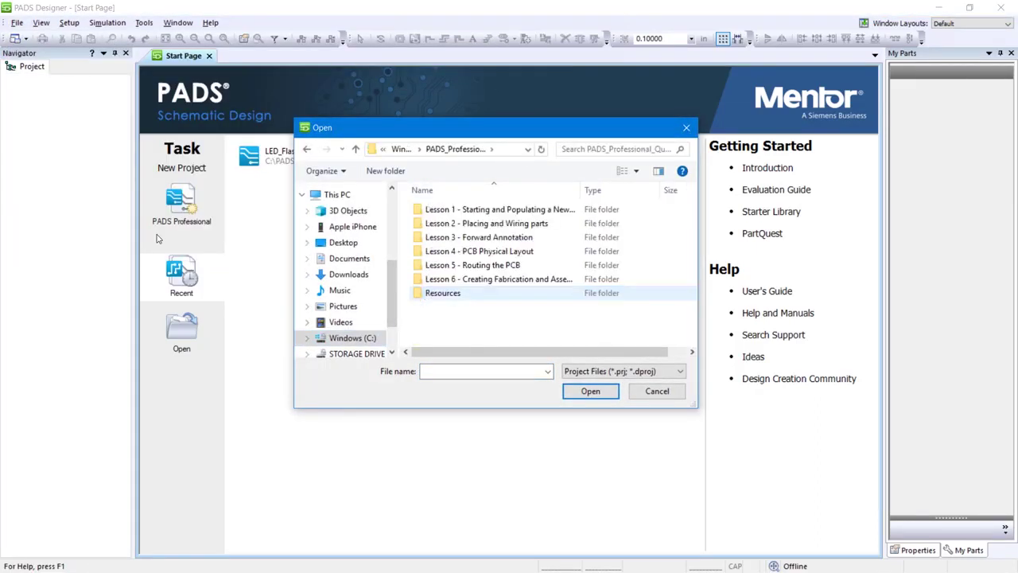
pyautogui.press('Up')
pyautogui.press('Up')
pyautogui.press('Up')
pyautogui.press('Up')
pyautogui.press('Up')
pyautogui.press('Return')
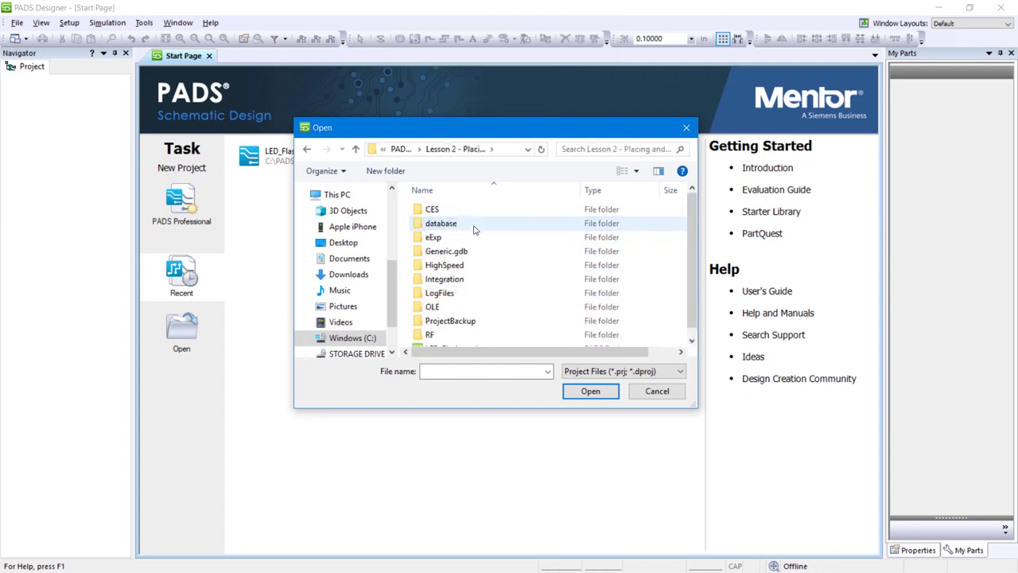
pyautogui.scroll(-1, 457, 347)
pyautogui.click(459, 340)
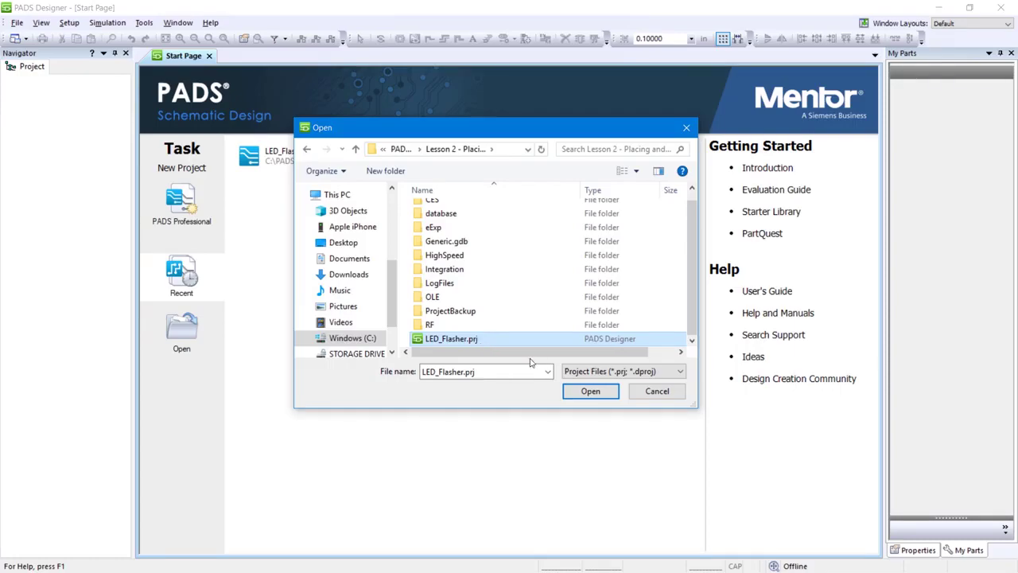
pyautogui.click(589, 389)
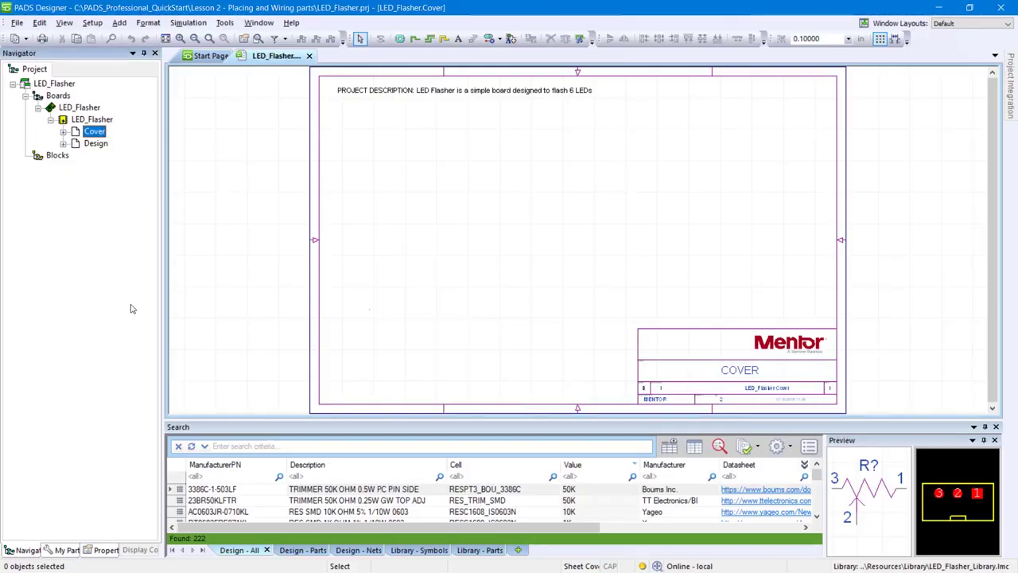
pyautogui.doubleClick(96, 144)
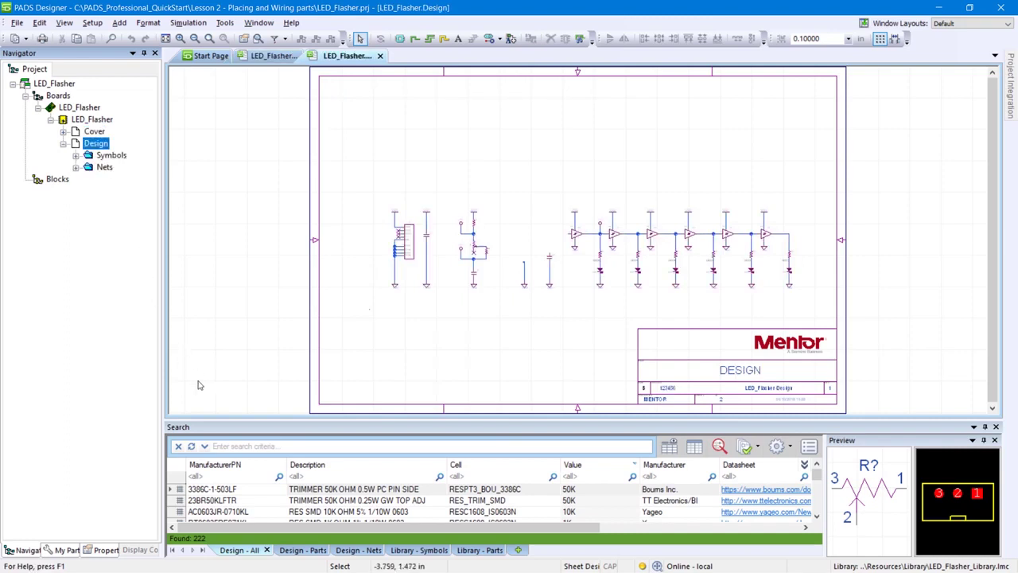
# Search the parts for NE555 and place the NE555DR timer on the Design sheet between R8 and C1
pyautogui.click(239, 446)
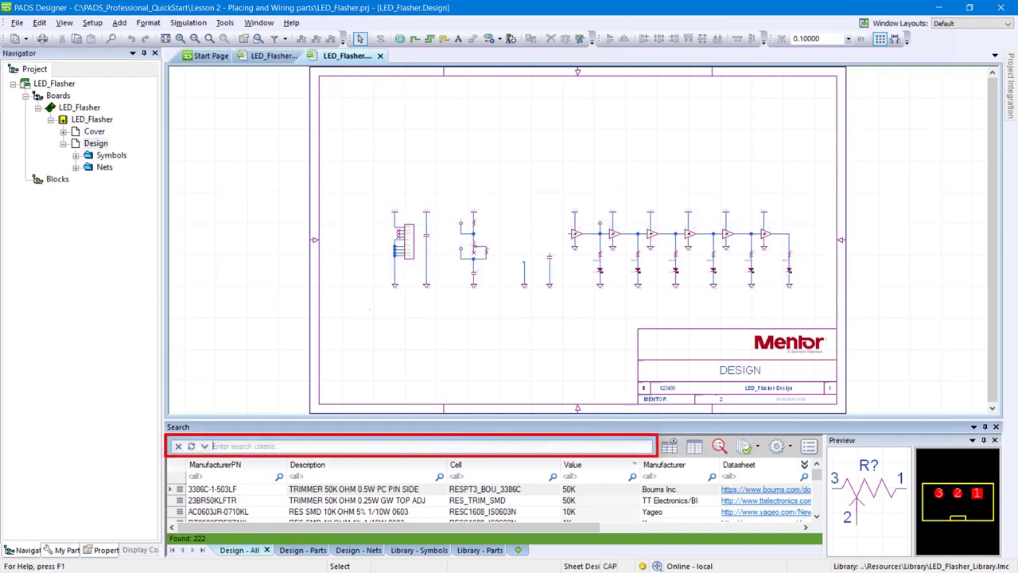
pyautogui.write('NE555')
pyautogui.press('Return')
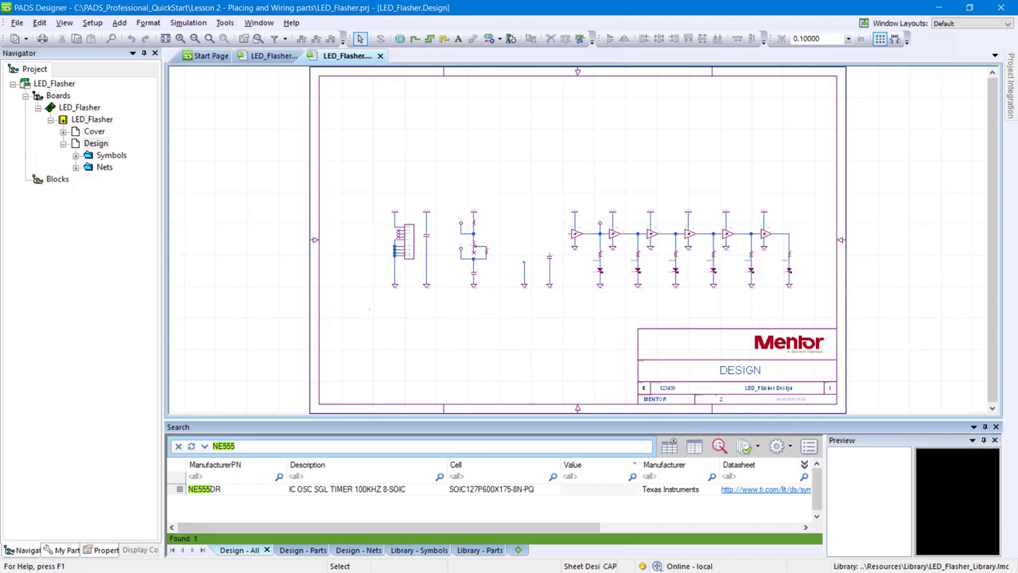
pyautogui.click(245, 491)
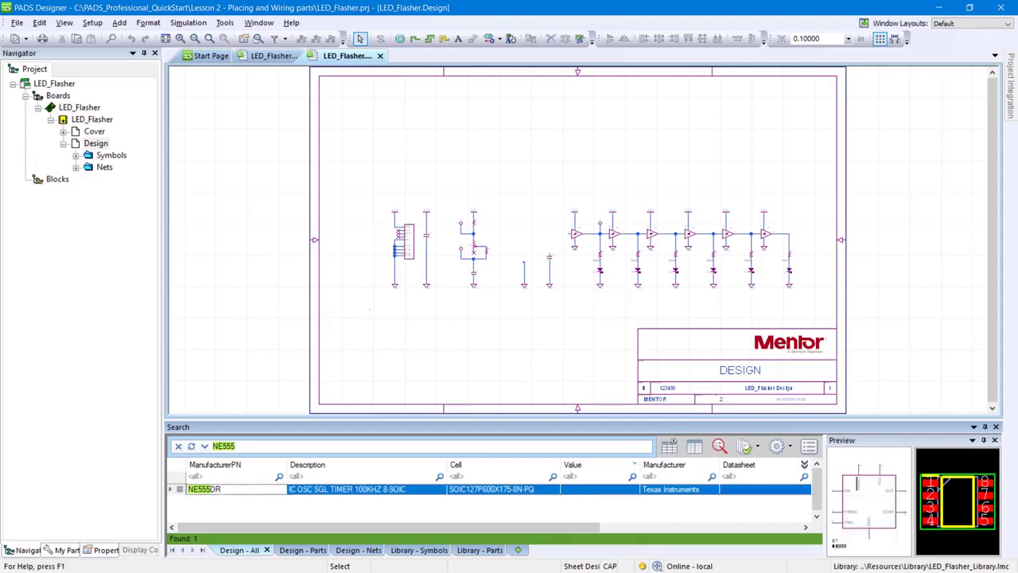
pyautogui.rightClick(246, 489)
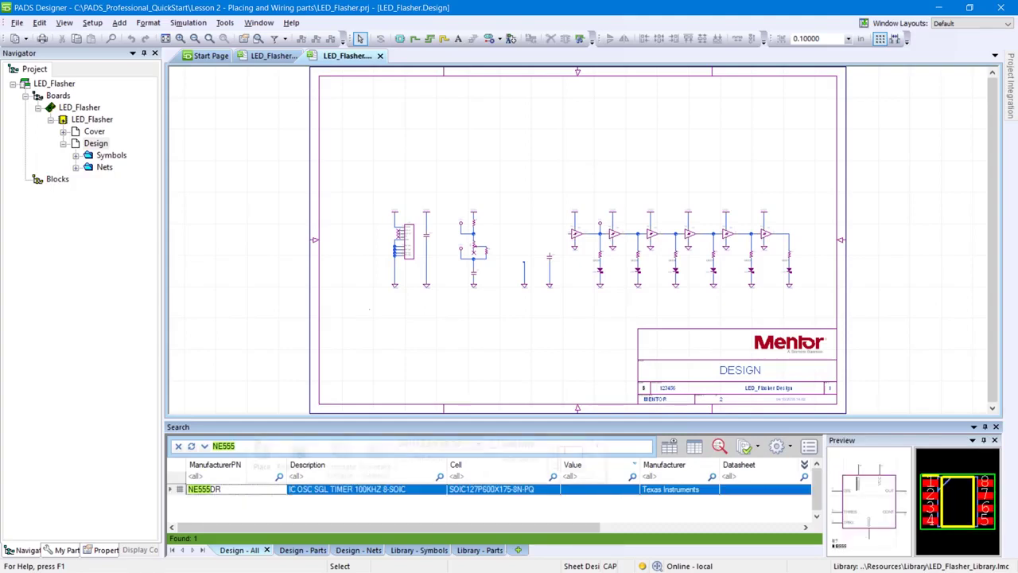
pyautogui.scroll(3, 531, 226)
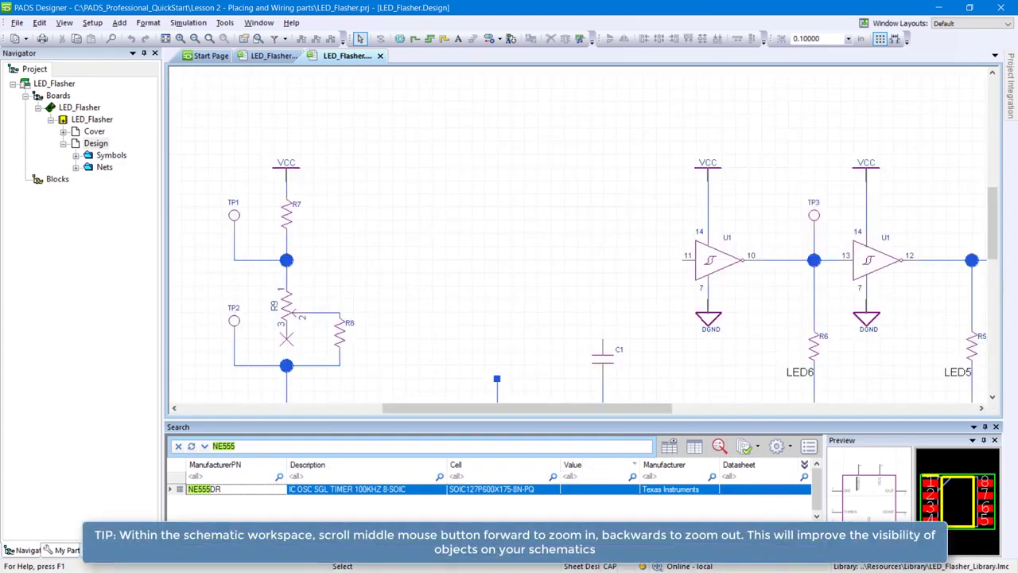
pyautogui.moveTo(238, 489); pyautogui.dragTo(430, 276)
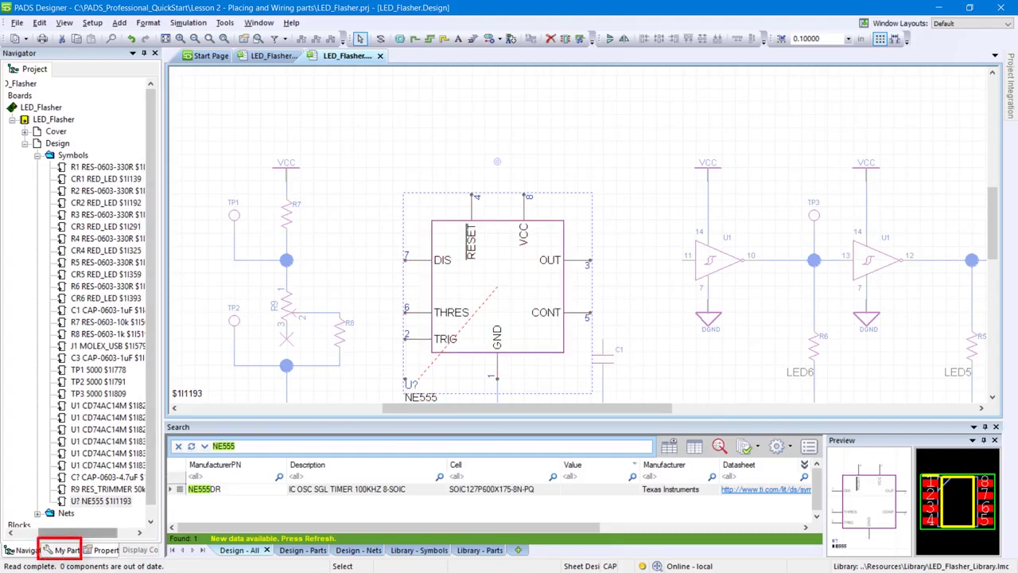
# Place two Source_VCC.1 power symbols above the NE555, one over pin 4 and one over pin 8
pyautogui.click(67, 549)
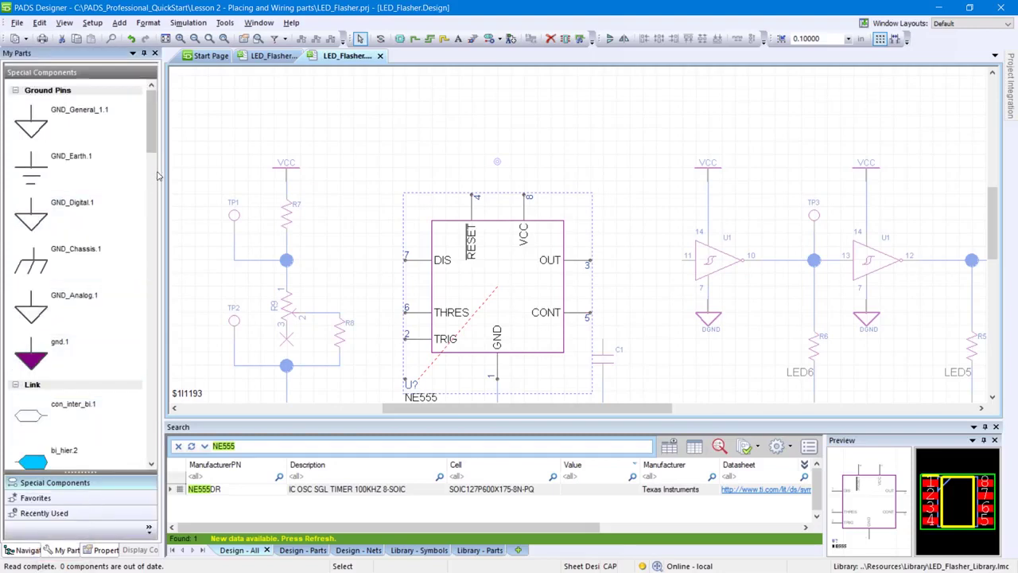
pyautogui.moveTo(155, 151); pyautogui.dragTo(130, 393)
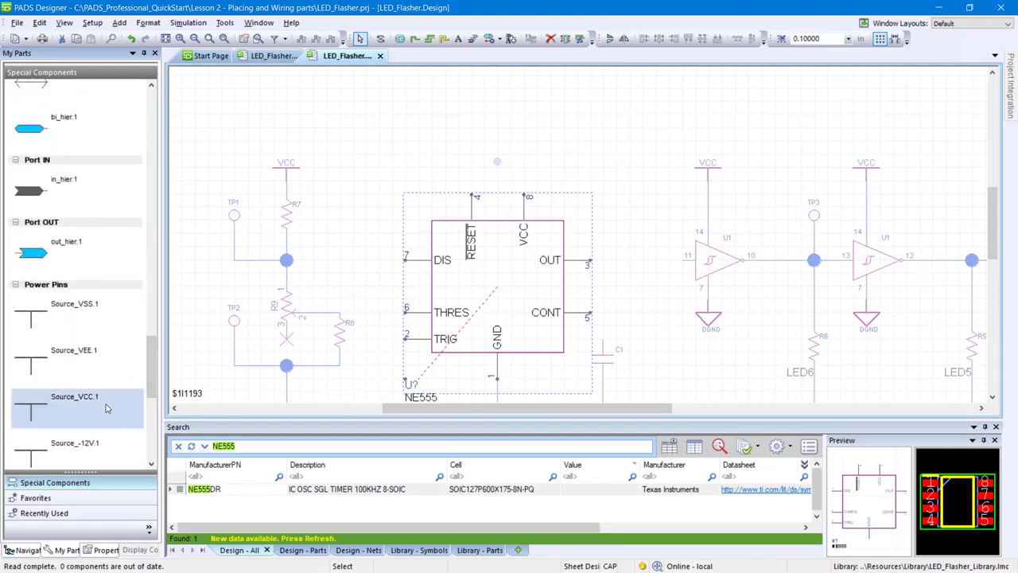
pyautogui.click(107, 408)
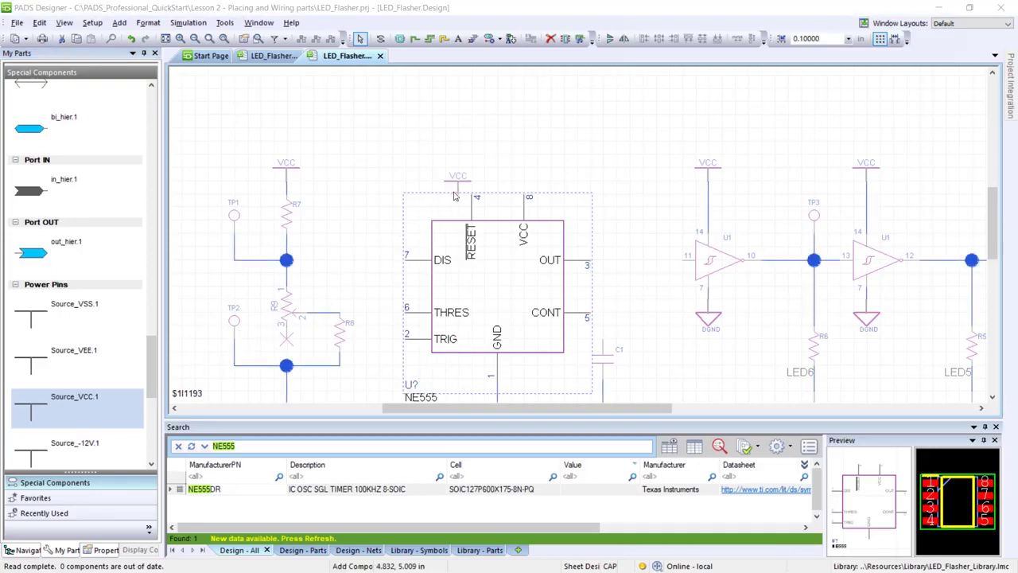
pyautogui.click(471, 167)
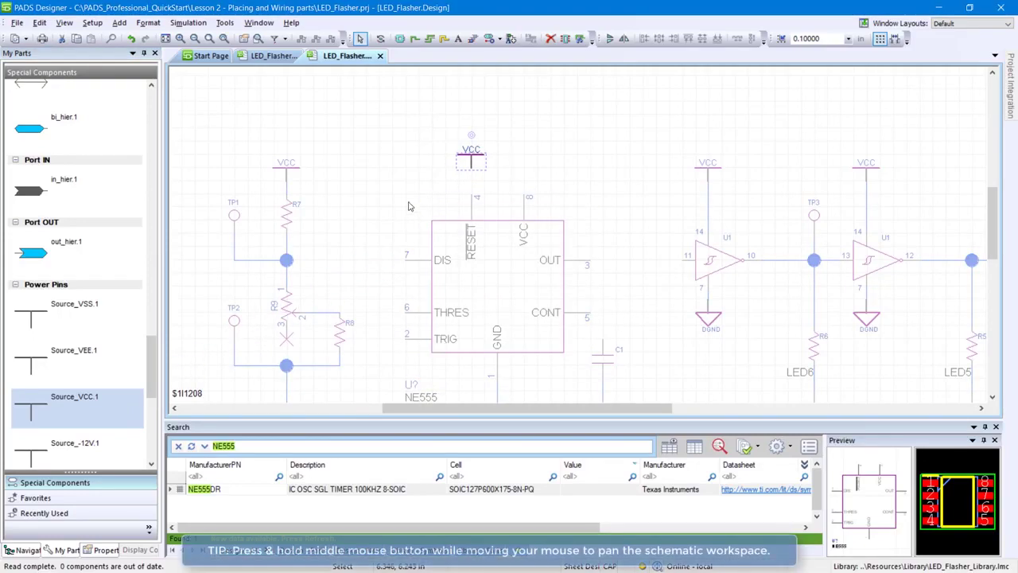
pyautogui.click(113, 393)
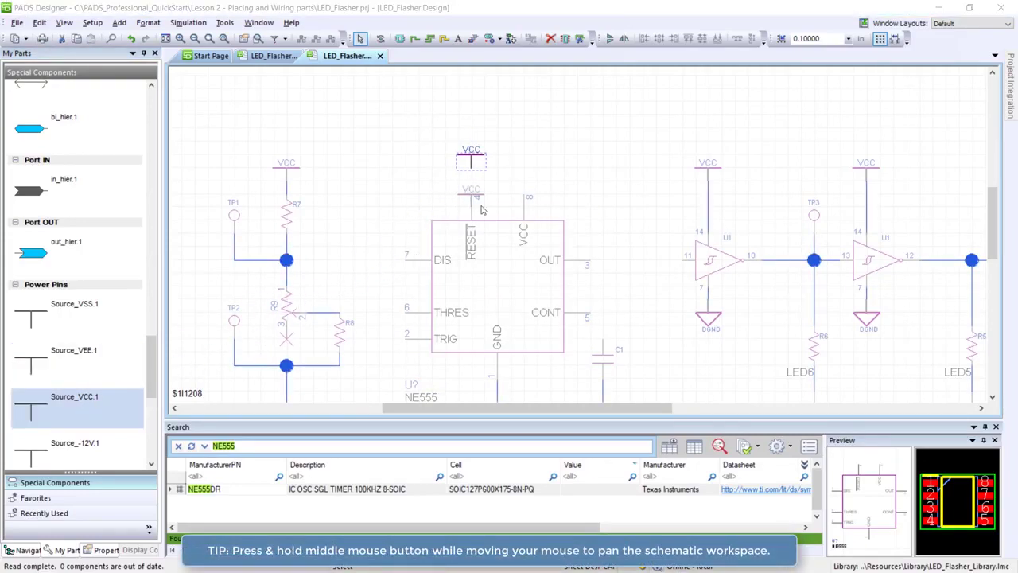
pyautogui.click(528, 175)
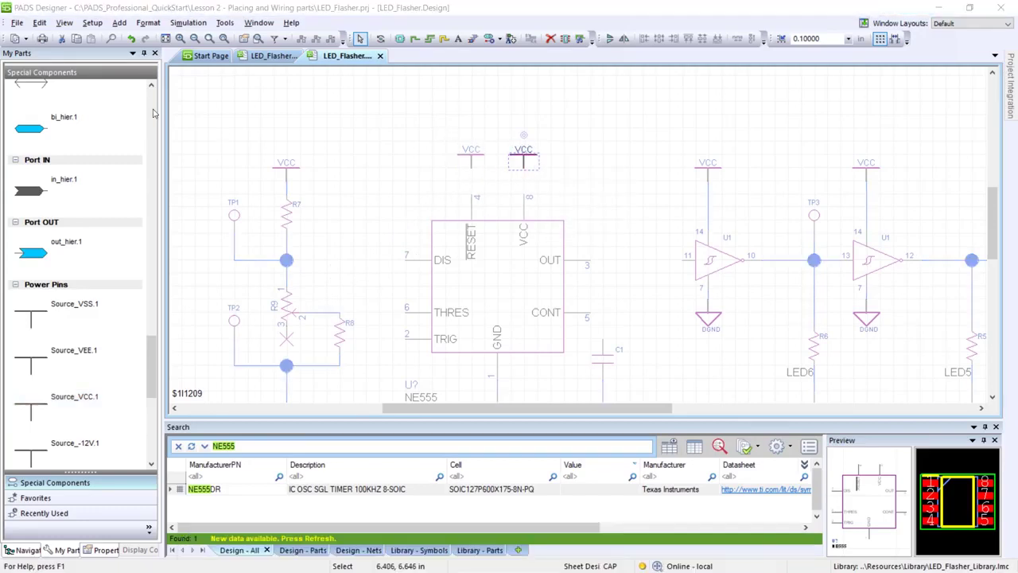
# Connect both VCC symbols to the NE555's RESET and VCC pins by touching them to the pins and pulling them back up
pyautogui.moveTo(445, 137); pyautogui.dragTo(522, 183)
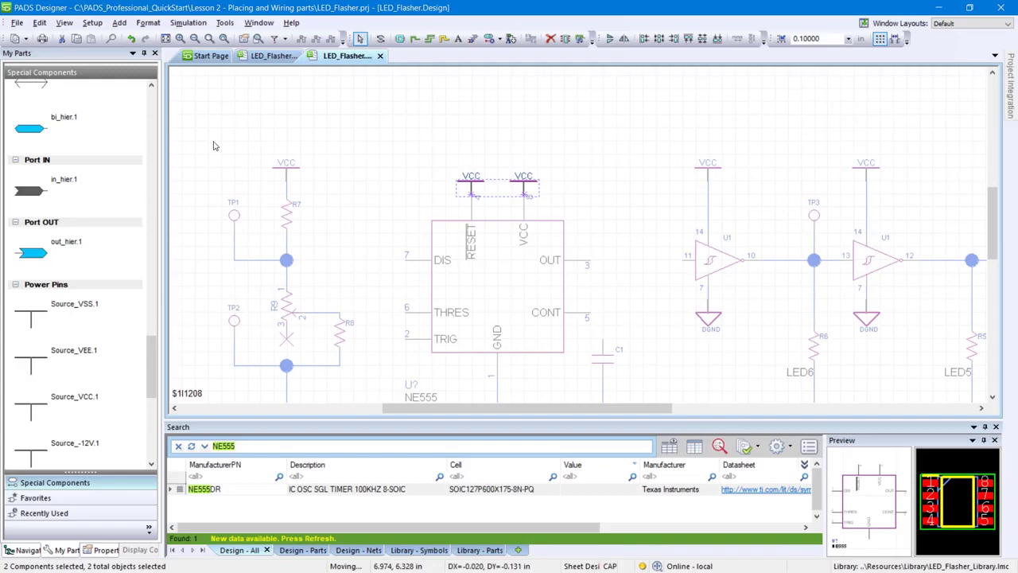
pyautogui.moveTo(524, 190); pyautogui.dragTo(525, 165)
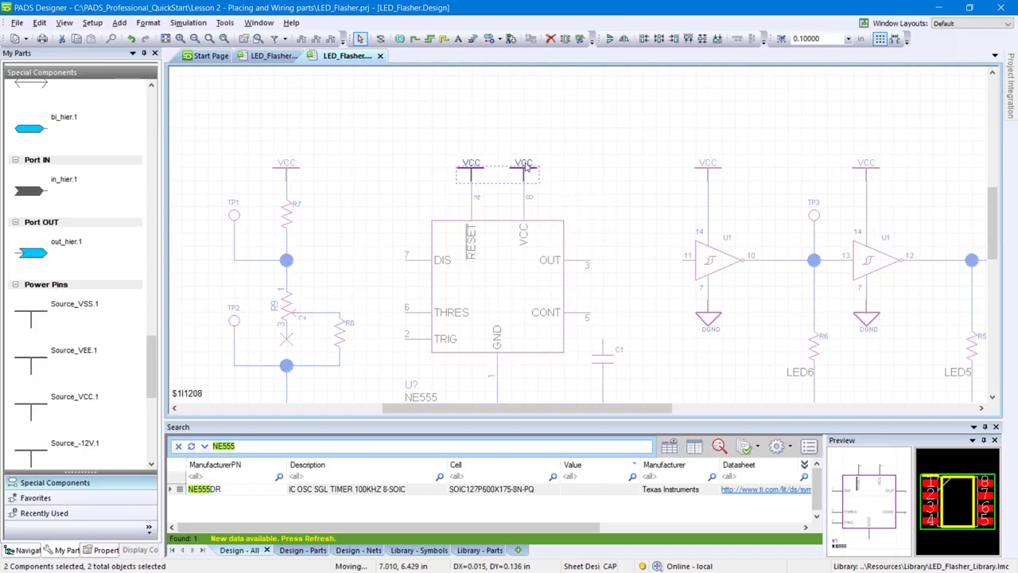
pyautogui.moveTo(526, 164); pyautogui.dragTo(525, 164)
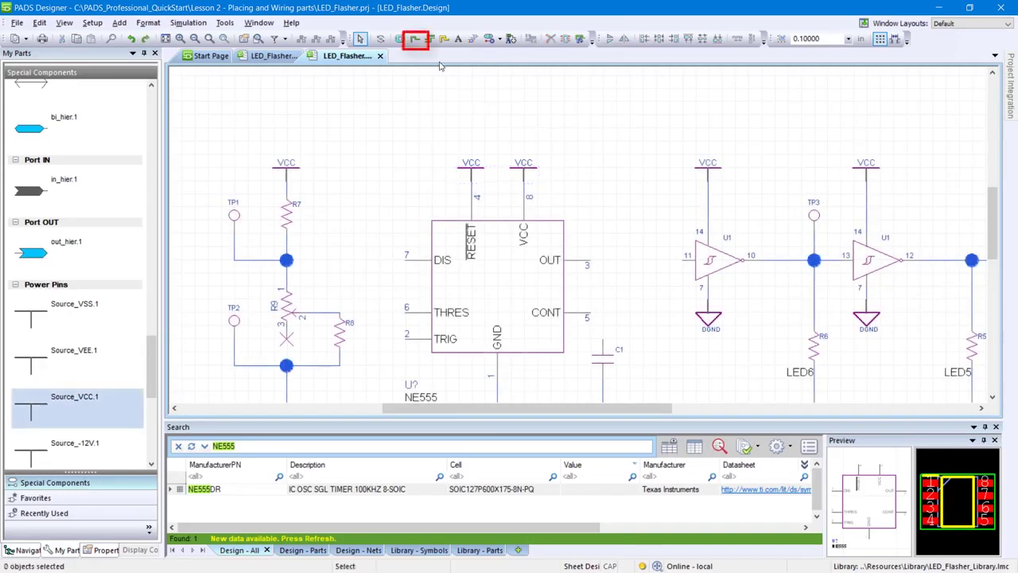
# Wire the NE555's THRES pin 6 to the junction below R8 with a net connection
pyautogui.click(415, 42)
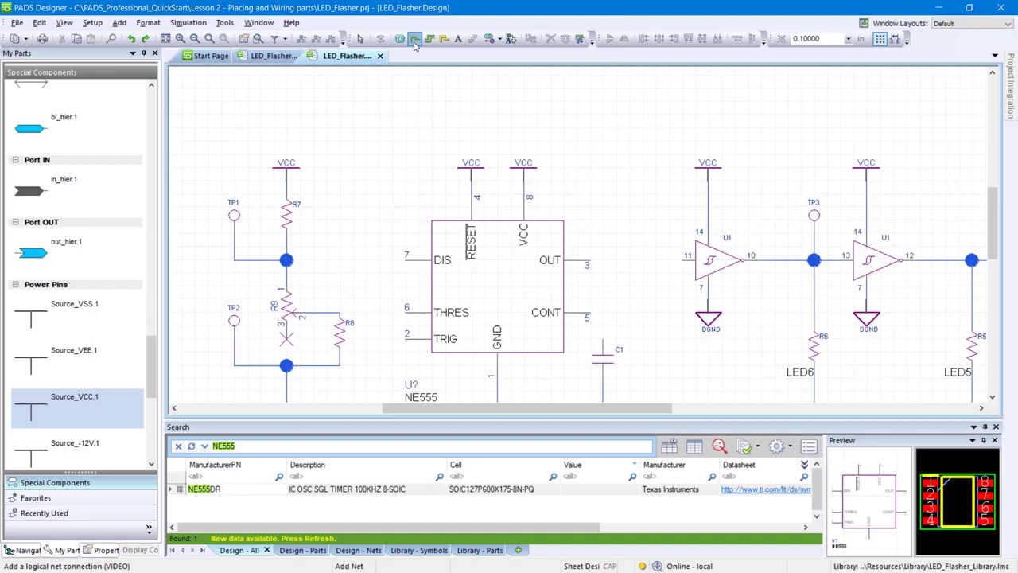
pyautogui.click(414, 42)
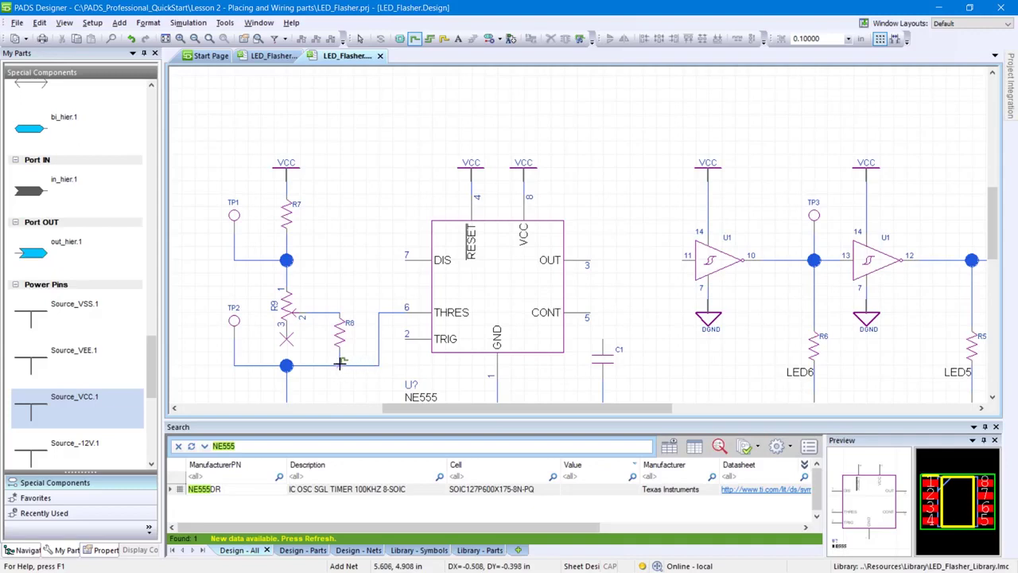
pyautogui.click(340, 364)
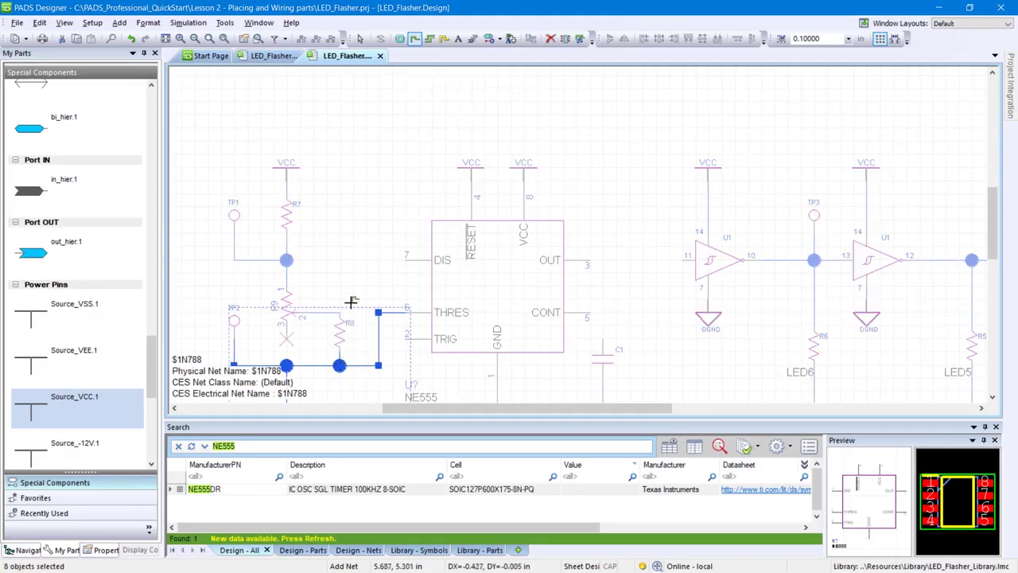
pyautogui.press('Escape')
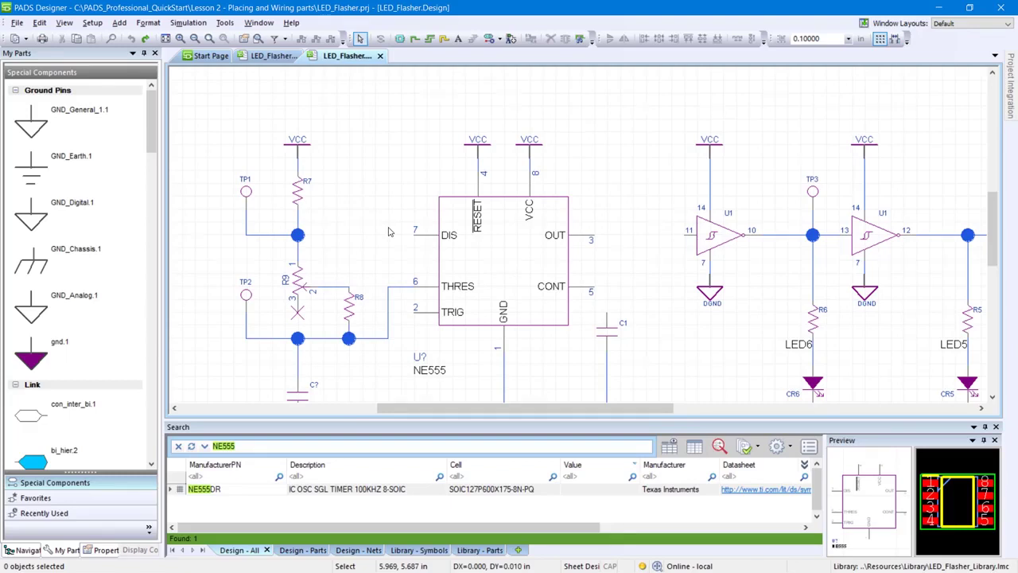
# Run the Verify design check on the LED_Flasher schematic with the scope set to Board
pyautogui.click(225, 22)
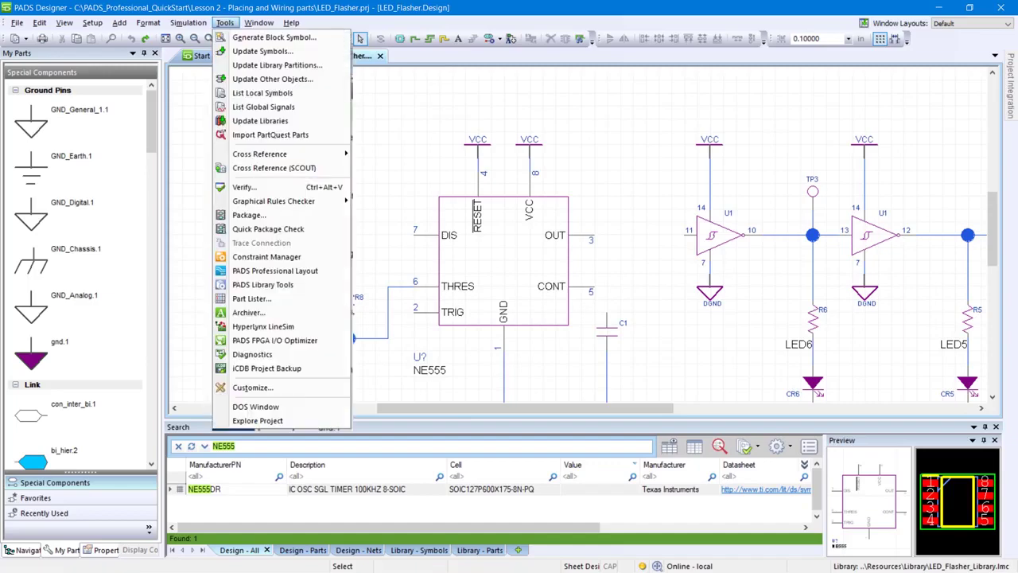
pyautogui.click(244, 187)
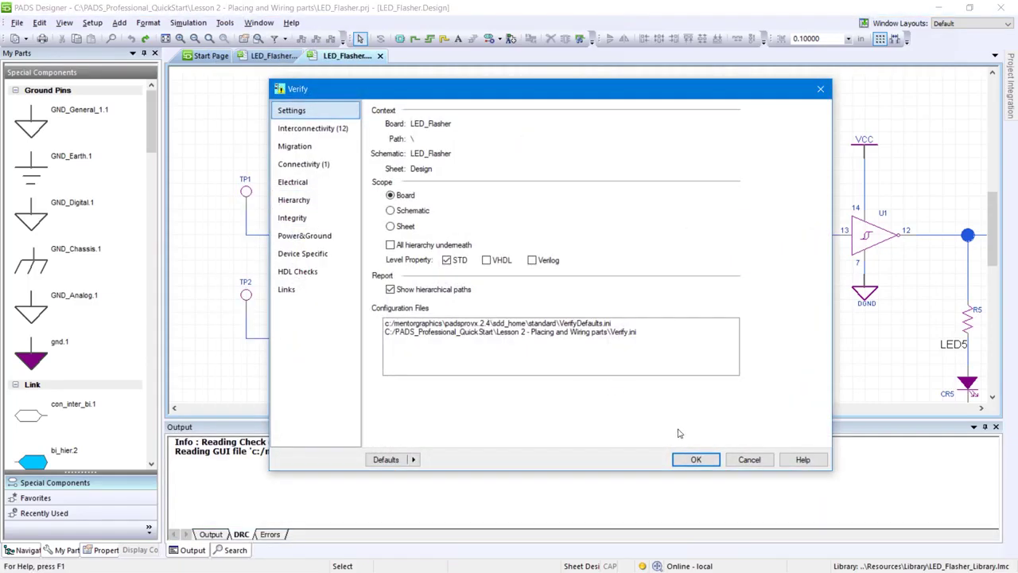
pyautogui.click(704, 461)
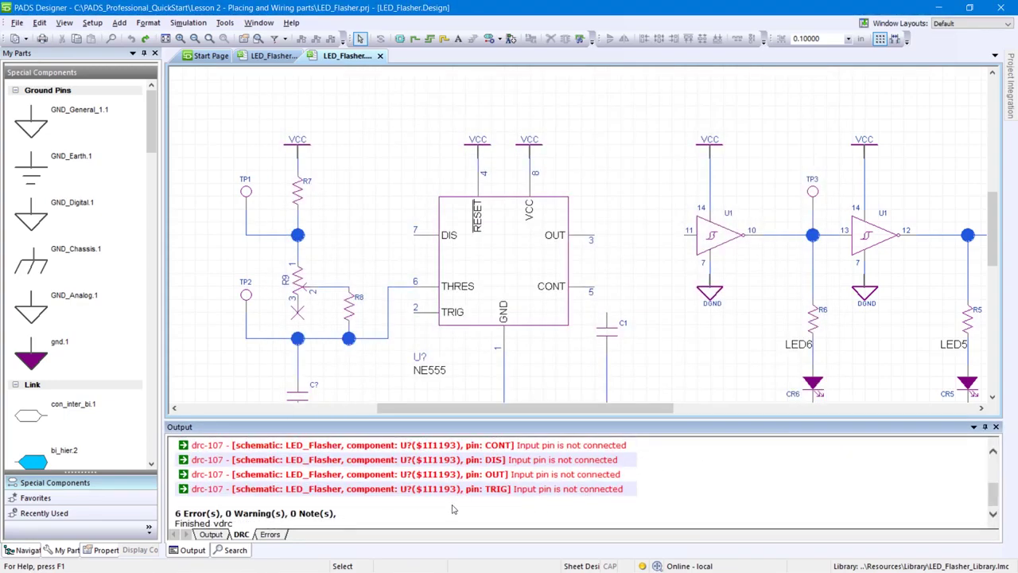
# Locate the NE555's TRIG pin from its drc-107 error and wire it to the THRES net
pyautogui.doubleClick(454, 488)
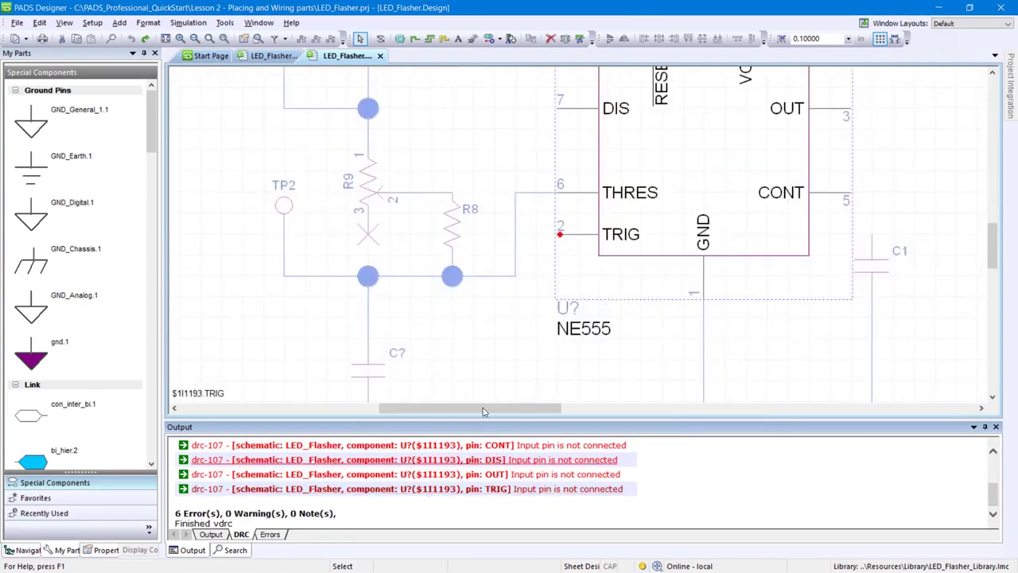
pyautogui.moveTo(556, 242)
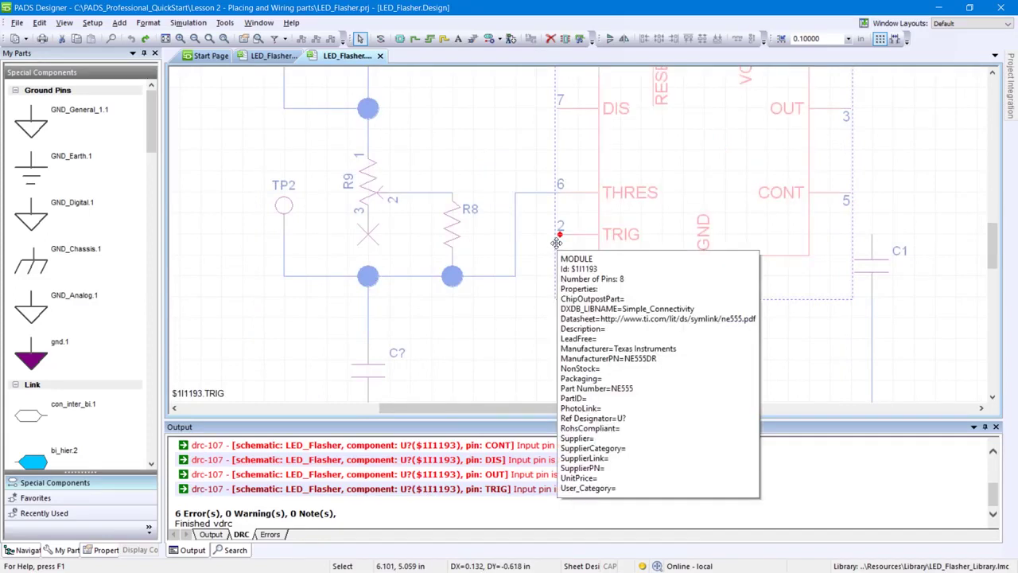
pyautogui.click(415, 40)
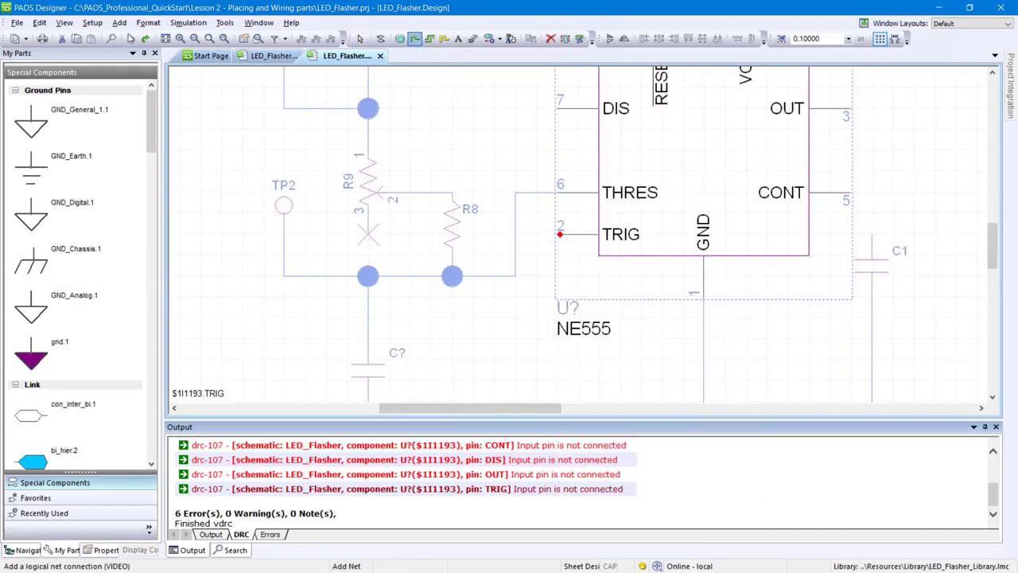
pyautogui.click(559, 232)
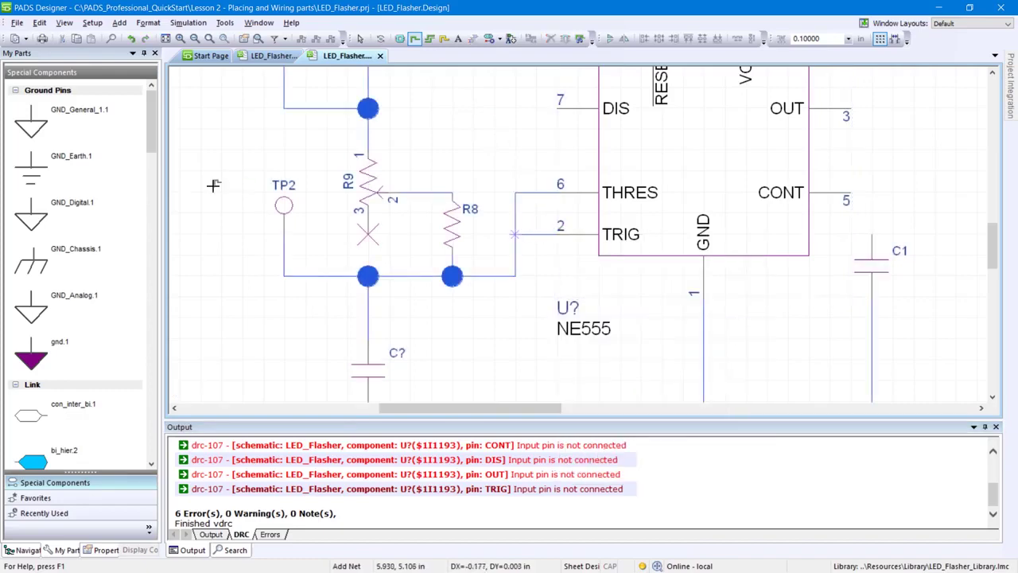
pyautogui.click(521, 232)
pyautogui.scroll(-3, 520, 231)
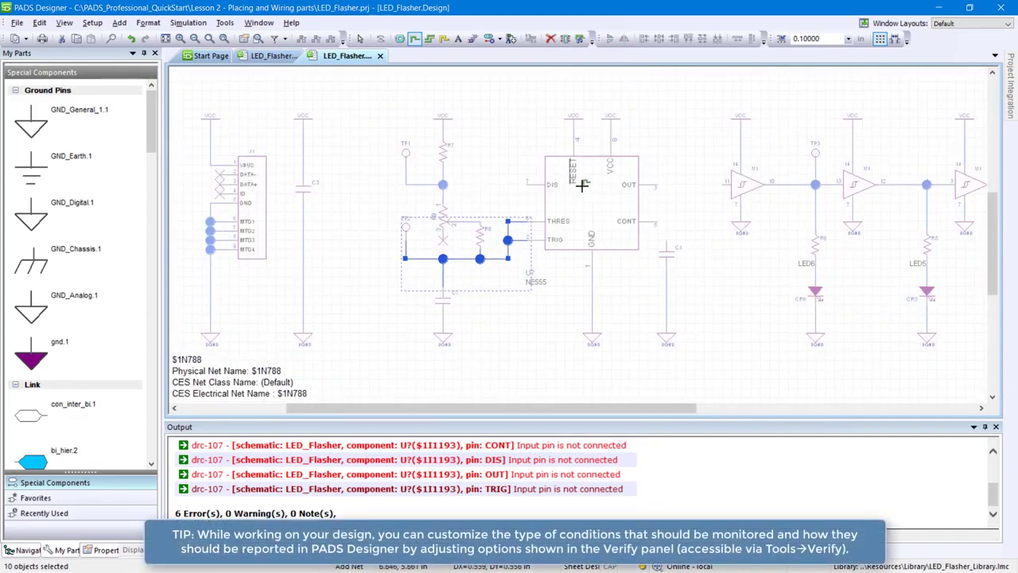
pyautogui.scroll(2, 646, 157)
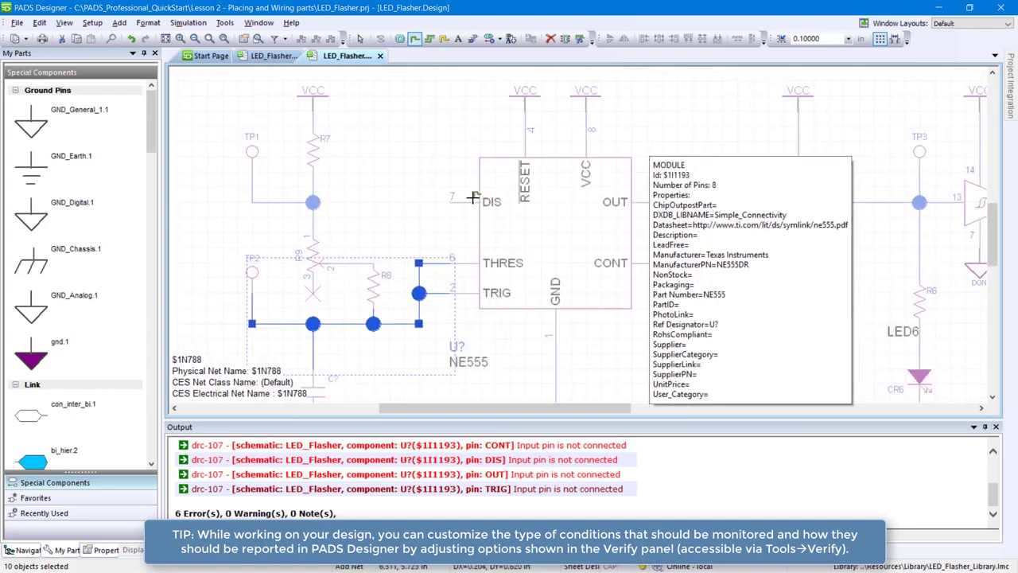
# Wire the NE555's DIS pin 7 to the junction below R7 and its OUT pin 3 to pin 11 of U1
pyautogui.click(449, 202)
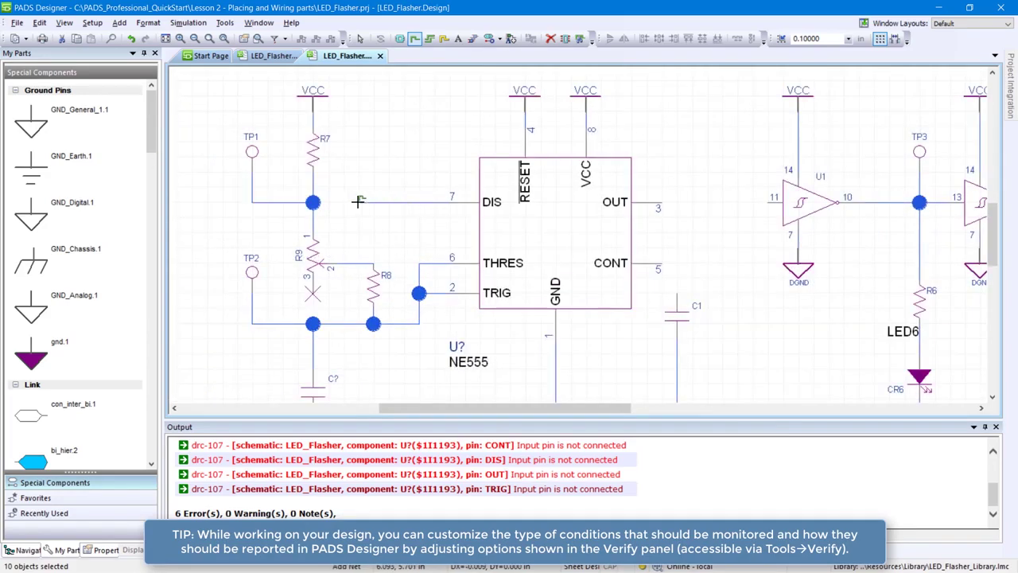
pyautogui.click(312, 202)
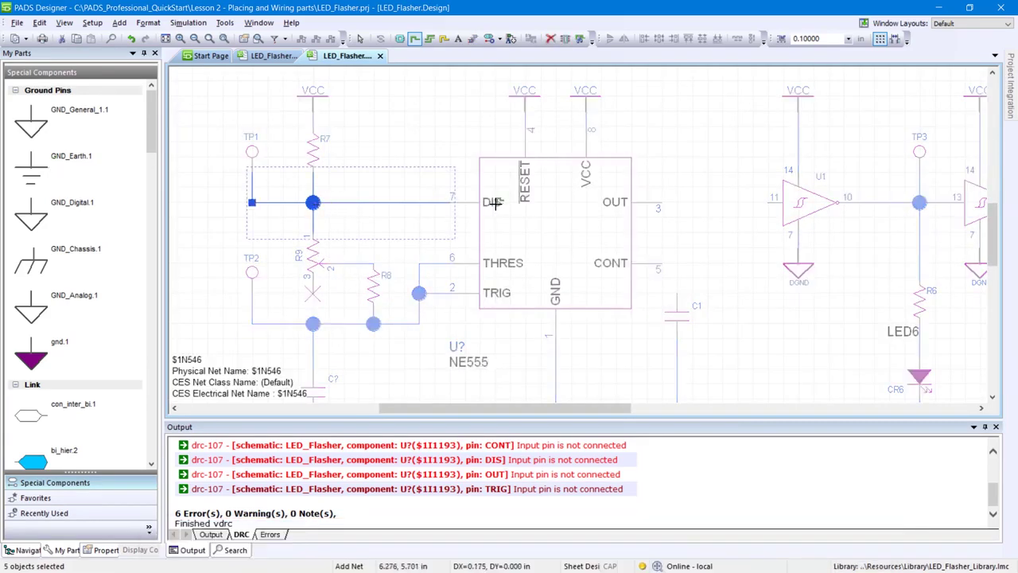
pyautogui.click(651, 202)
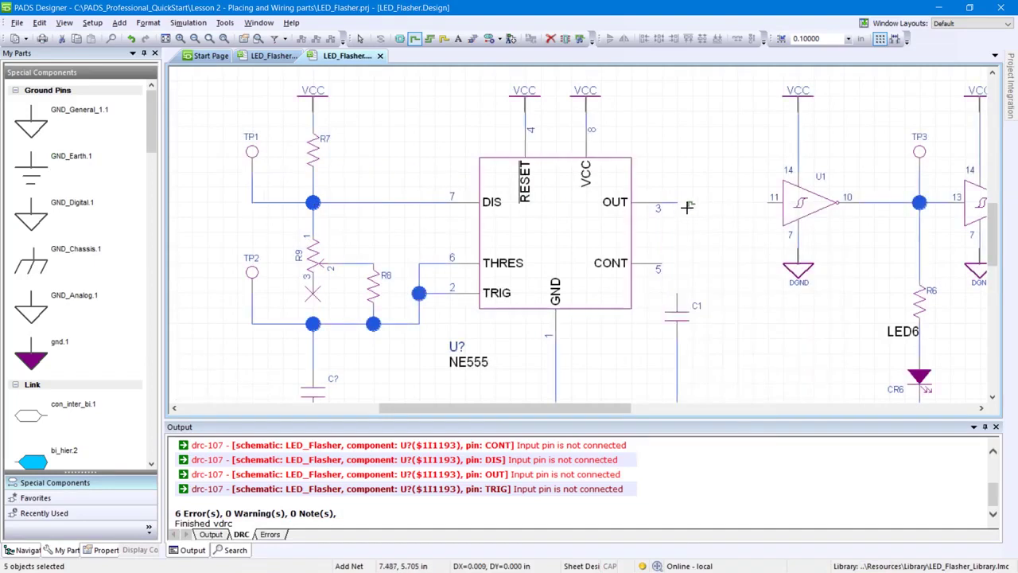
pyautogui.click(764, 206)
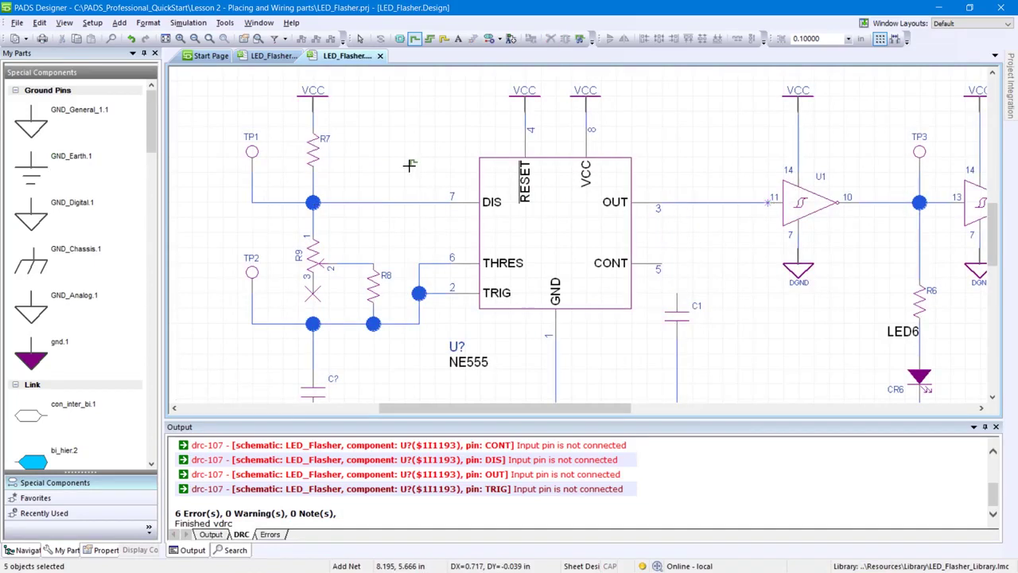
# Wire the NE555's CONT pin 5 to the upper end of capacitor C1 and end net drawing
pyautogui.click(661, 261)
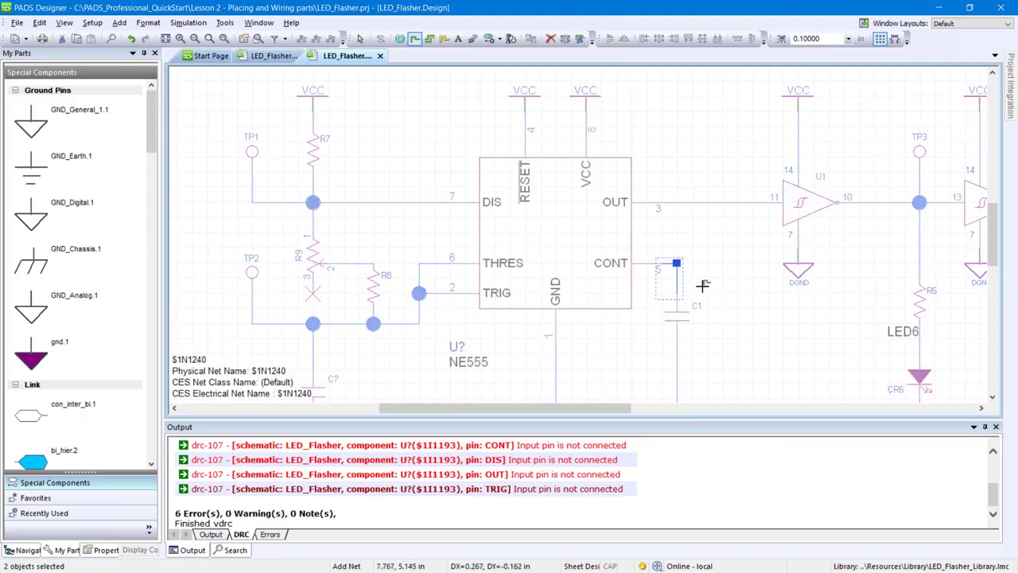
pyautogui.press('Escape')
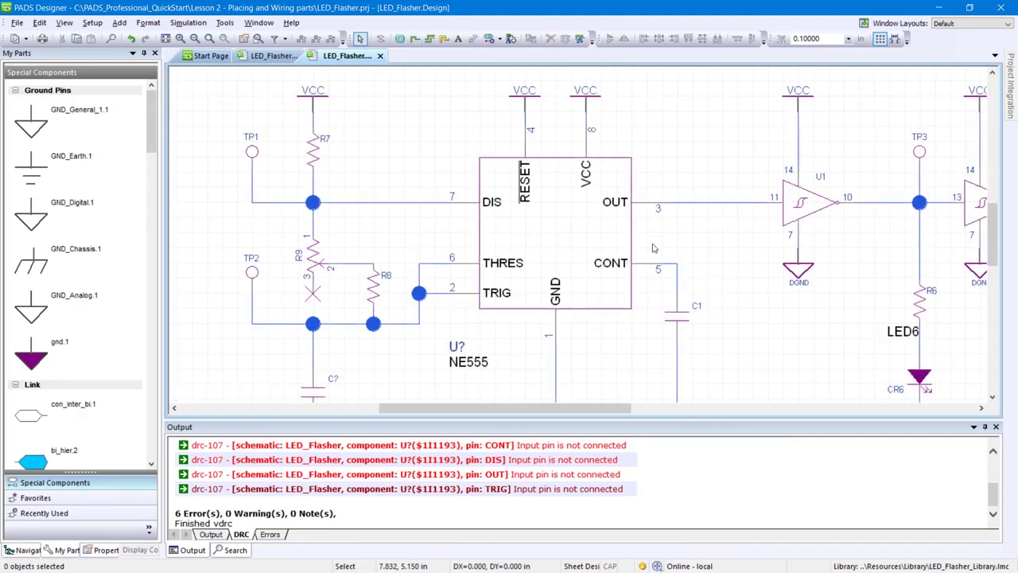
# Run the Verify check again on the LED_Flasher board with the scope set to Board, and close the output window
pyautogui.click(225, 22)
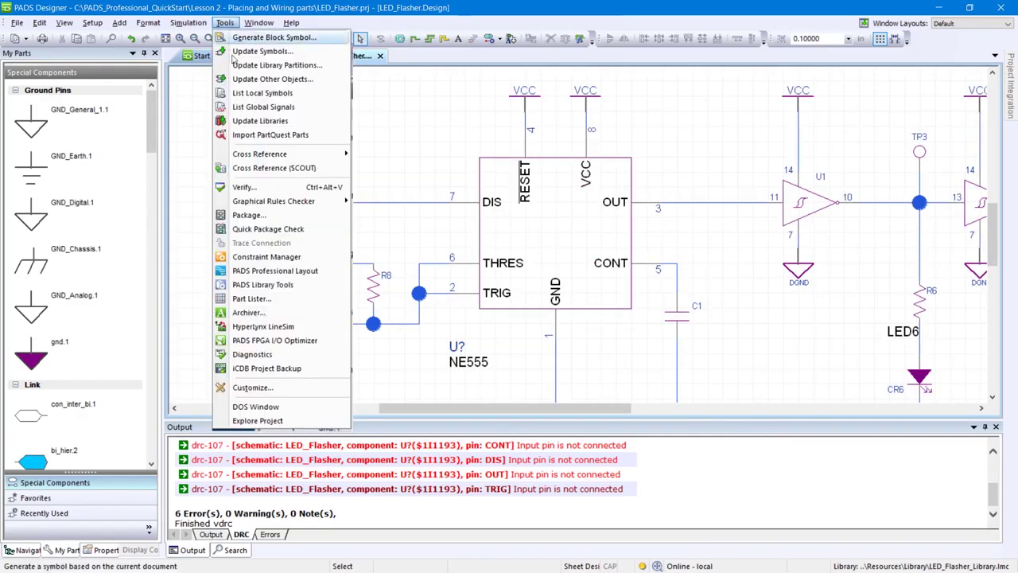
pyautogui.click(259, 187)
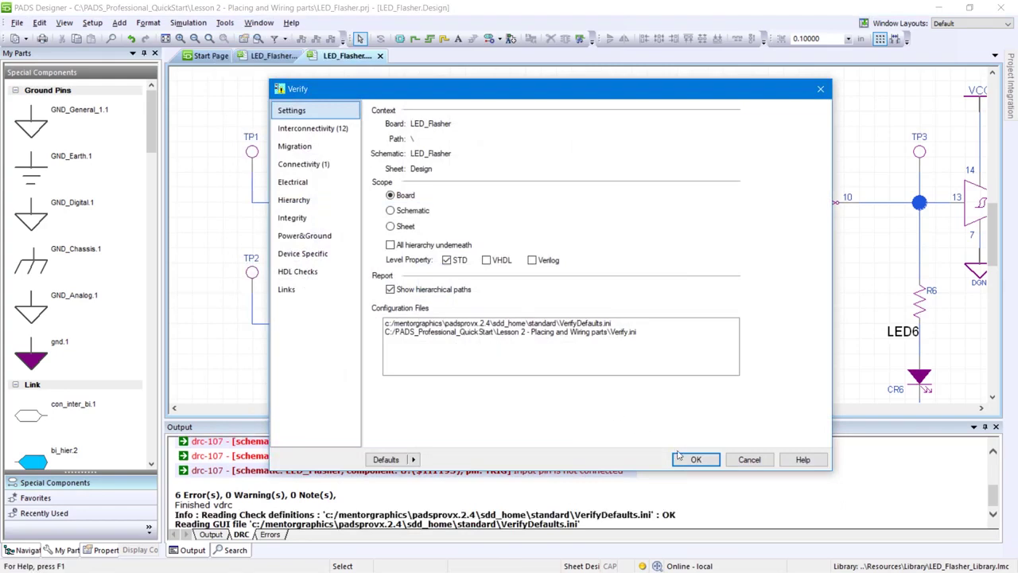
pyautogui.click(680, 458)
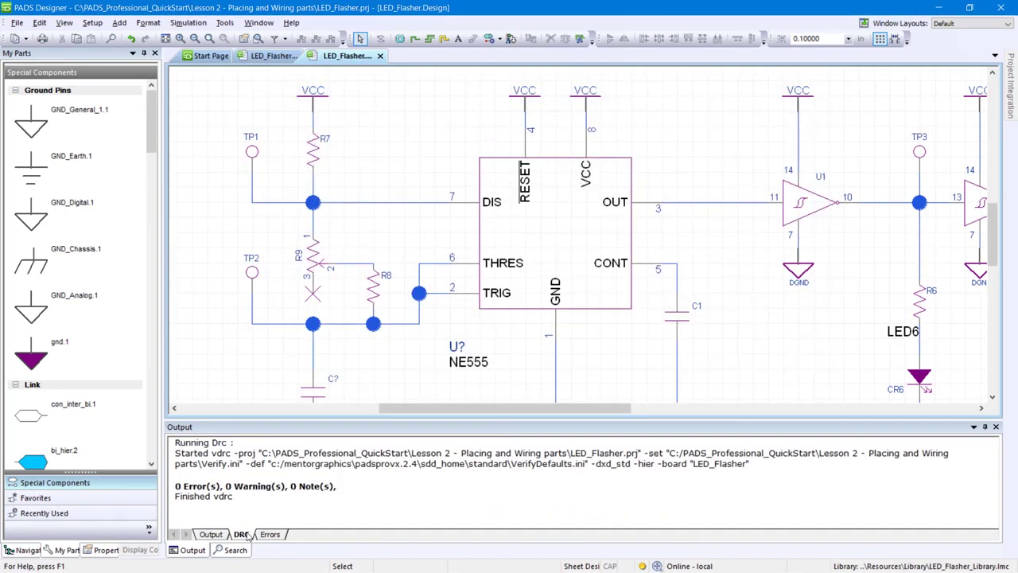
pyautogui.rightClick(247, 535)
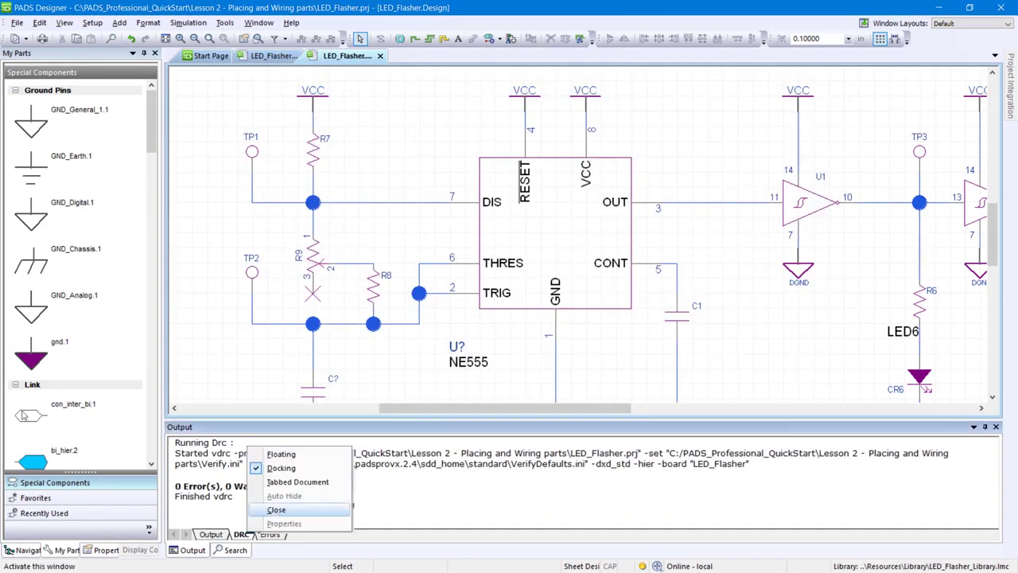
pyautogui.press('Return')
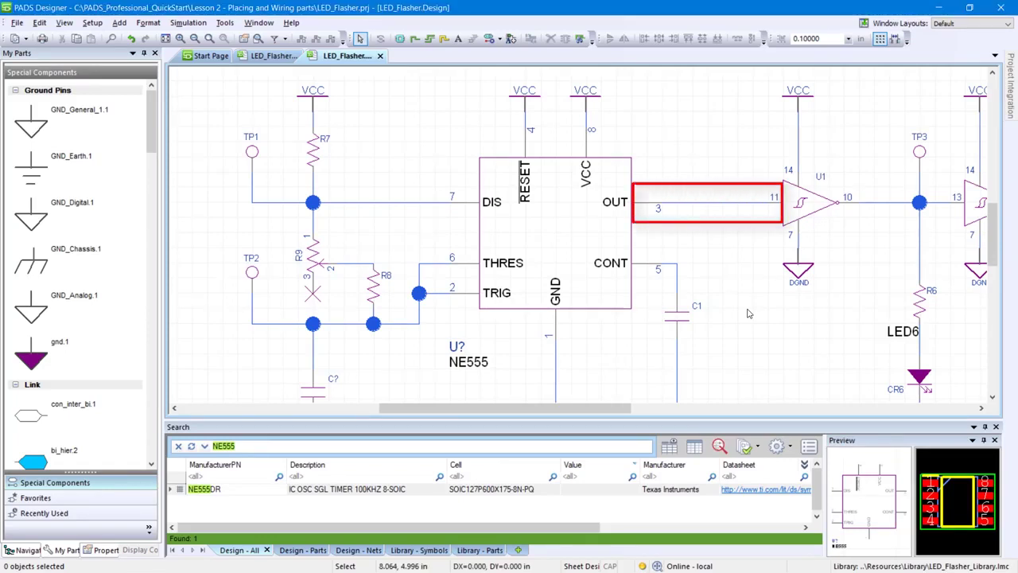
# Name the net between the NE555's OUT pin and U1 pin 11 CLK_OUT in its properties
pyautogui.rightClick(718, 208)
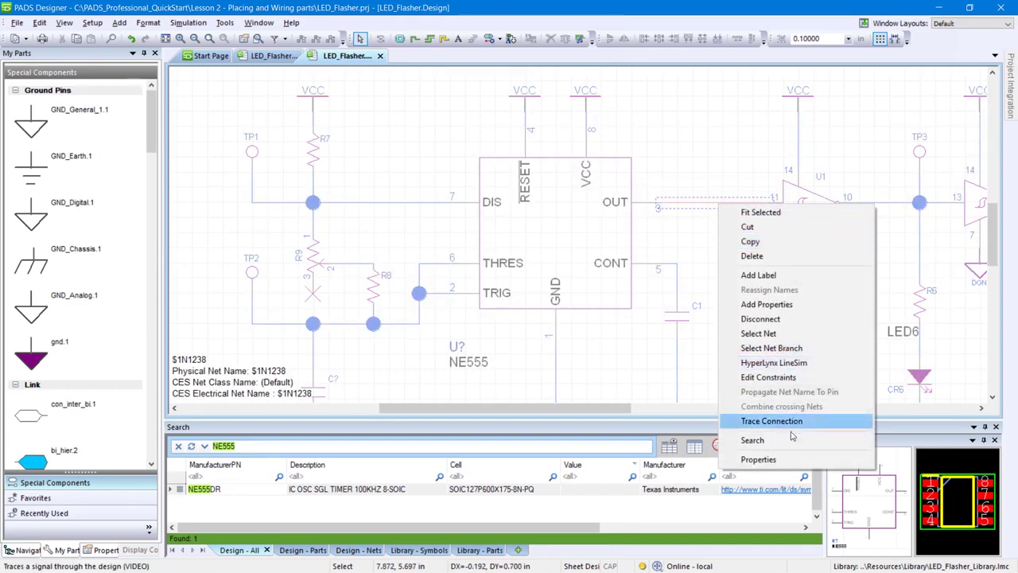
pyautogui.click(760, 459)
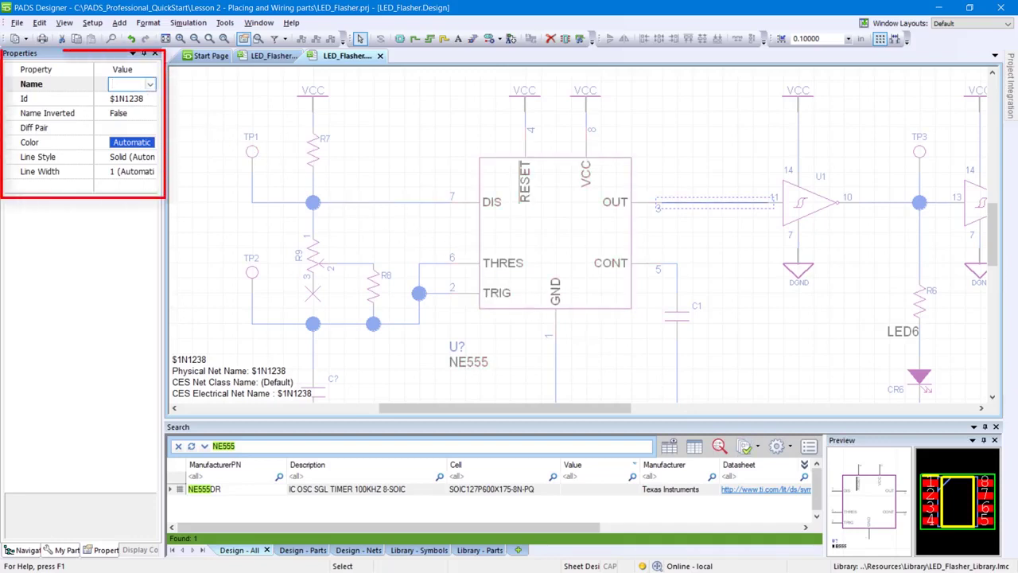
pyautogui.write('C')
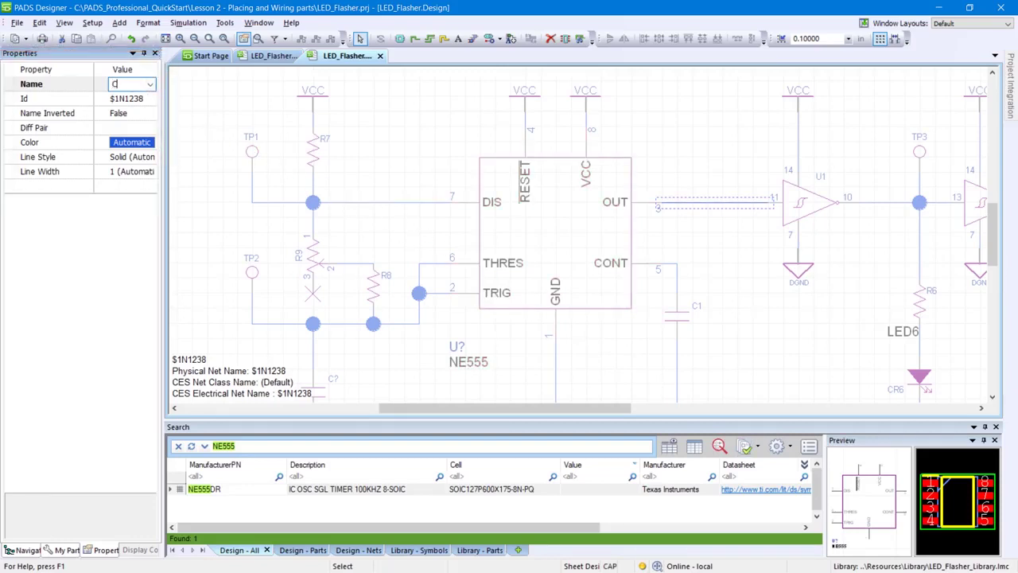
pyautogui.write('LK_OUT')
pyautogui.press('Return')
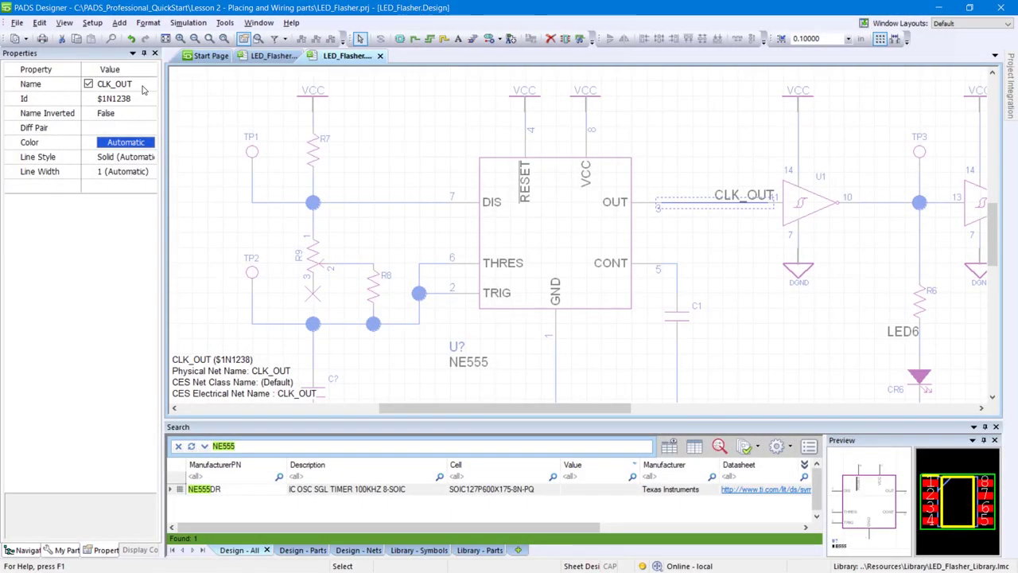
pyautogui.press('Escape')
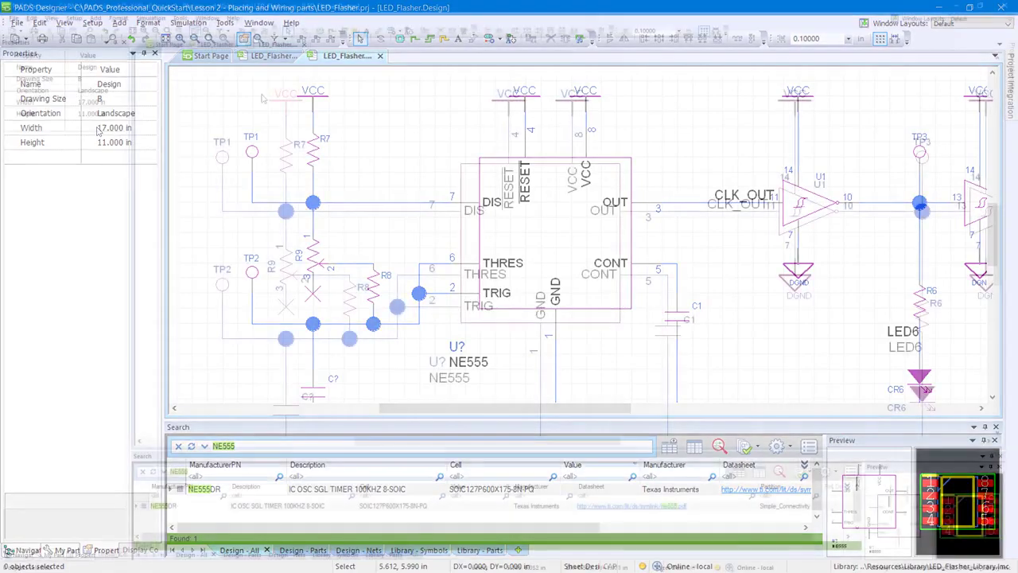
# Open the Constraint Manager and display the trace and via properties of the PWR net class
pyautogui.click(224, 22)
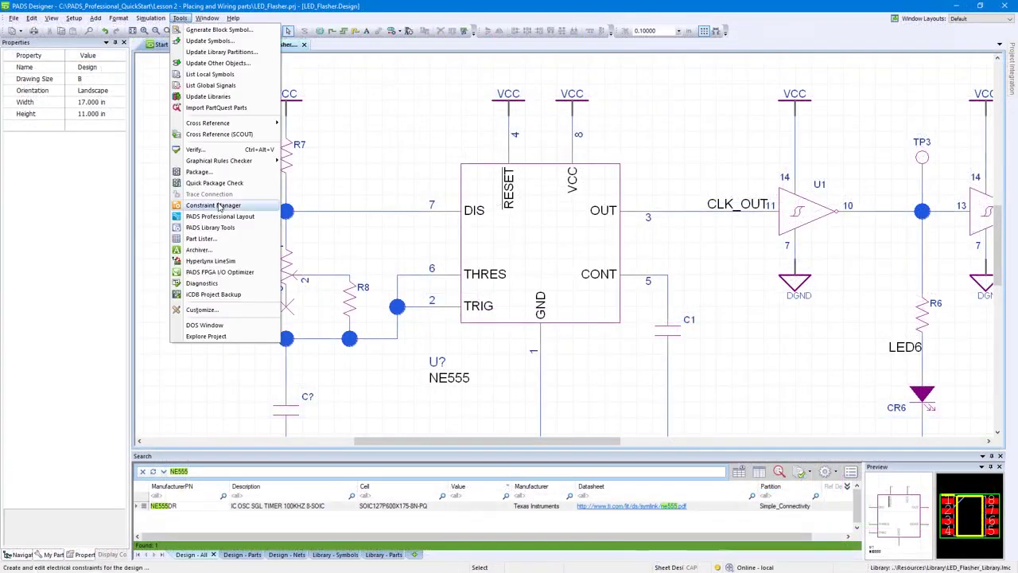
pyautogui.click(220, 205)
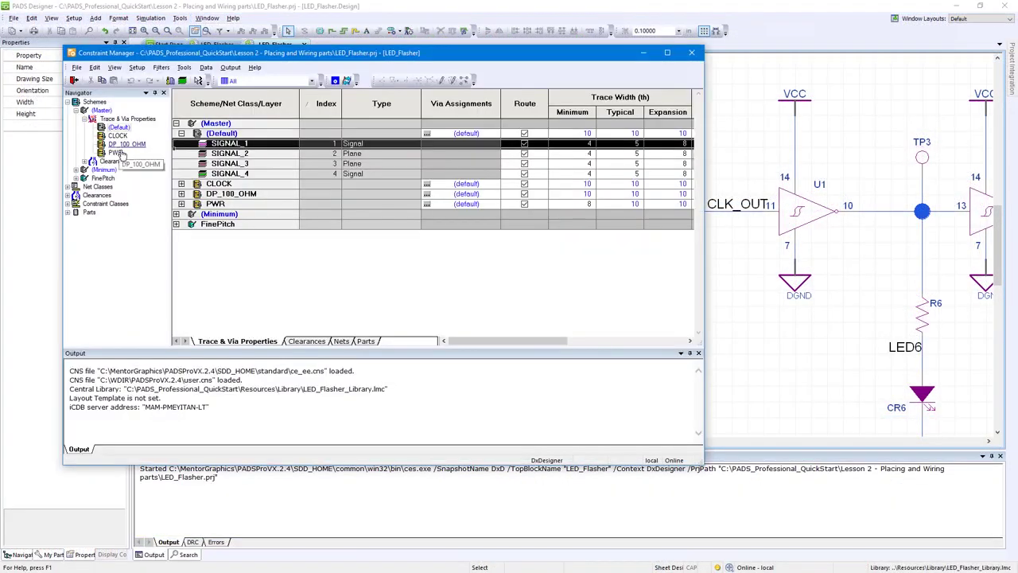
pyautogui.click(68, 186)
pyautogui.click(98, 220)
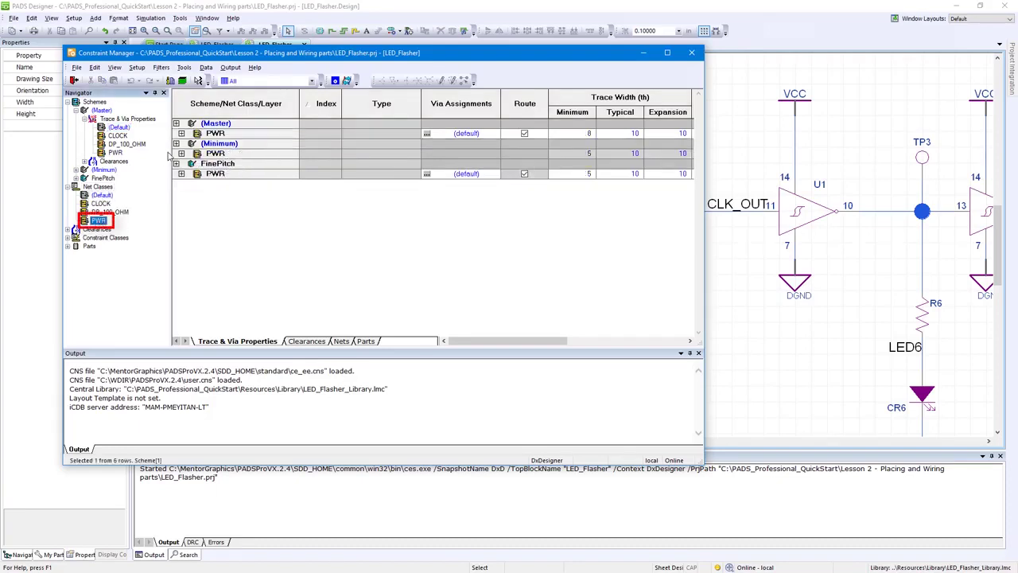
# Set the PWR net class's Expansion trace width in the Master scheme to 20 th, accepting the change without further prompts this session
pyautogui.click(181, 133)
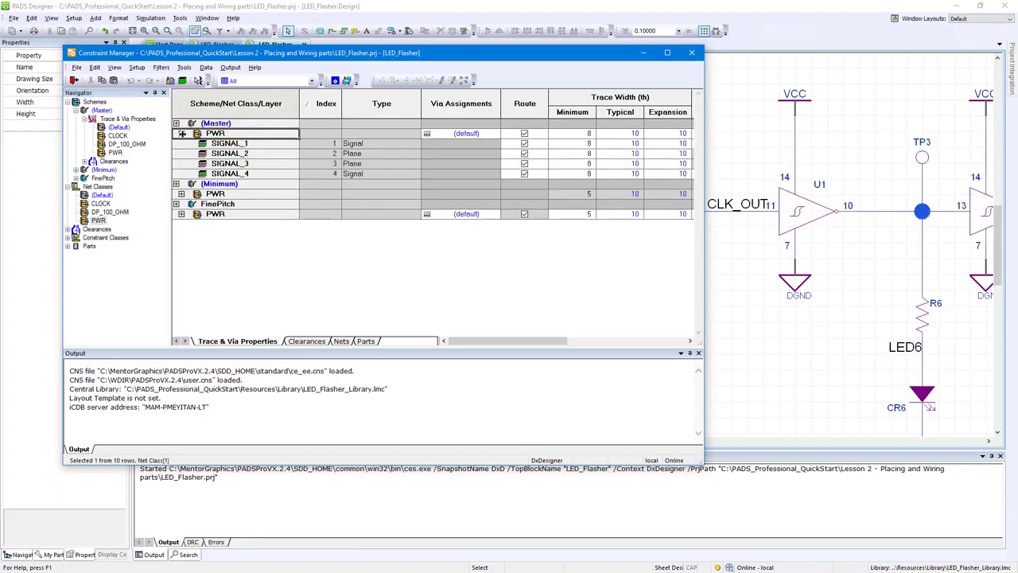
pyautogui.click(668, 135)
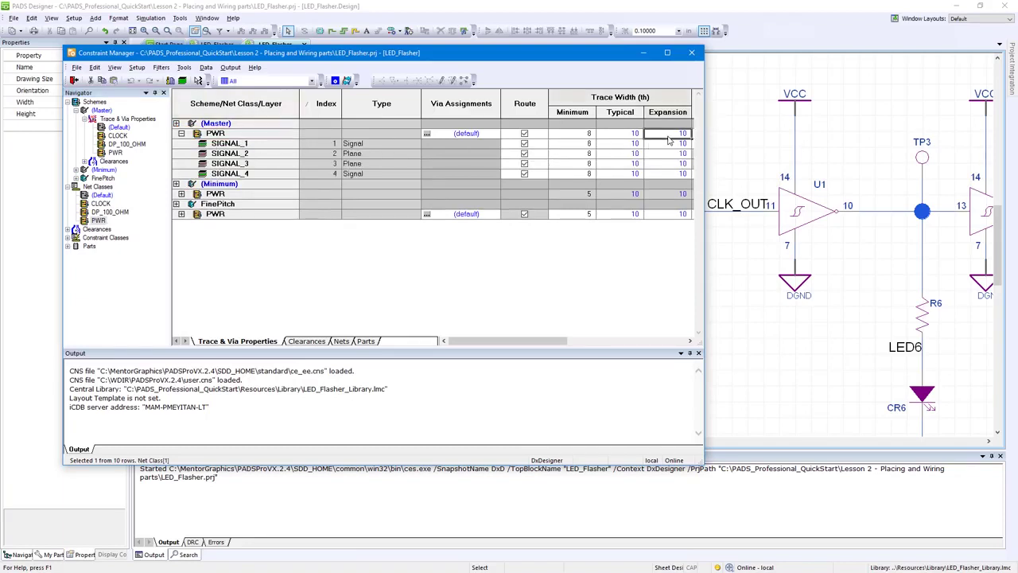
pyautogui.write('20')
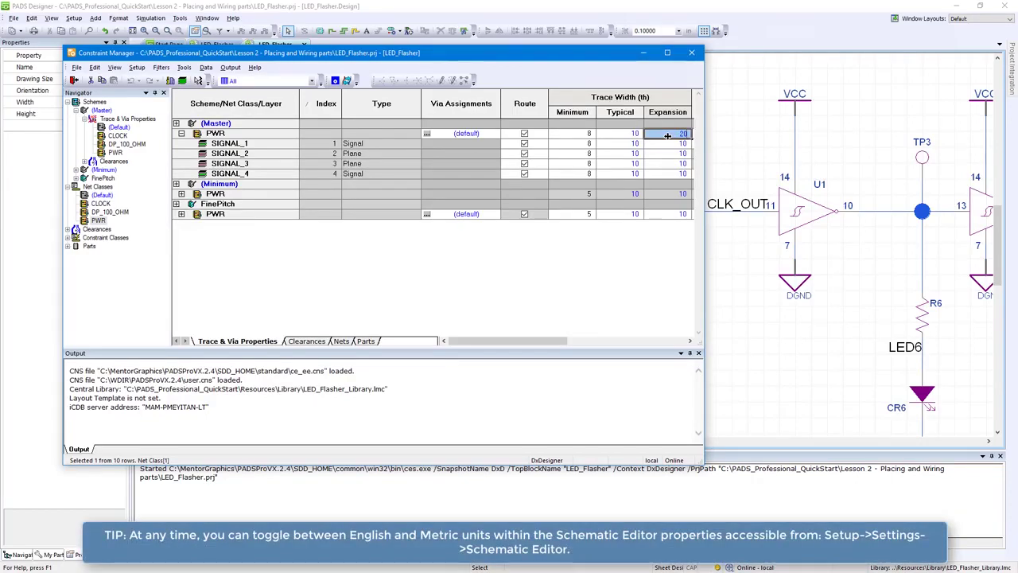
pyautogui.press('Return')
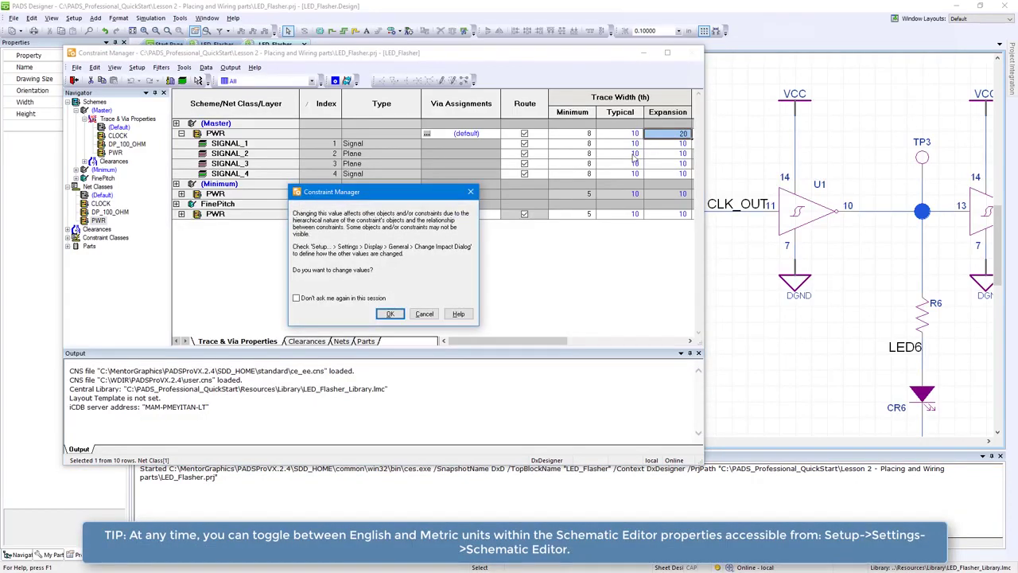
pyautogui.click(342, 300)
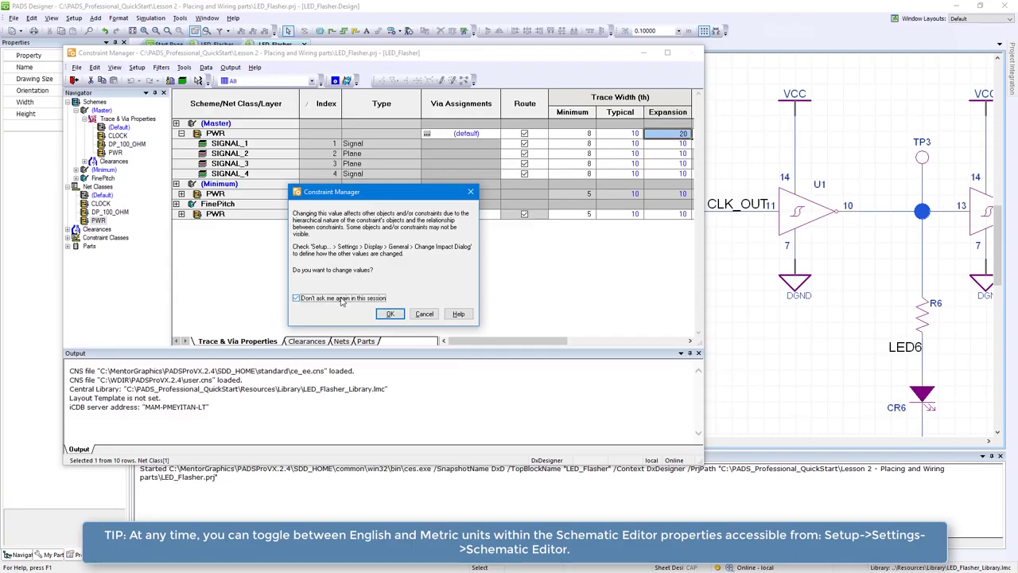
pyautogui.click(389, 314)
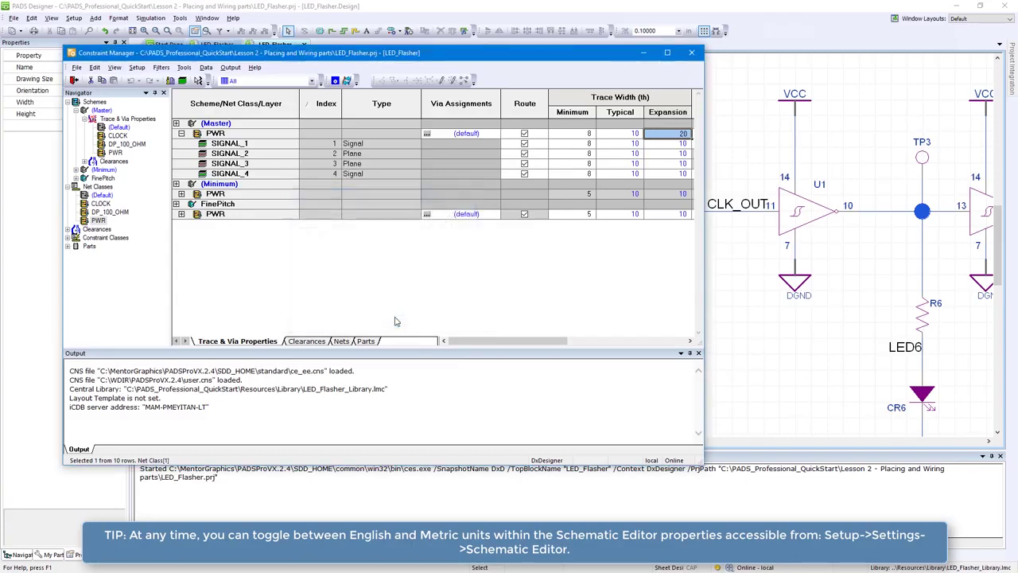
# Close the Constraint Manager and the schematic editor's output window
pyautogui.click(691, 53)
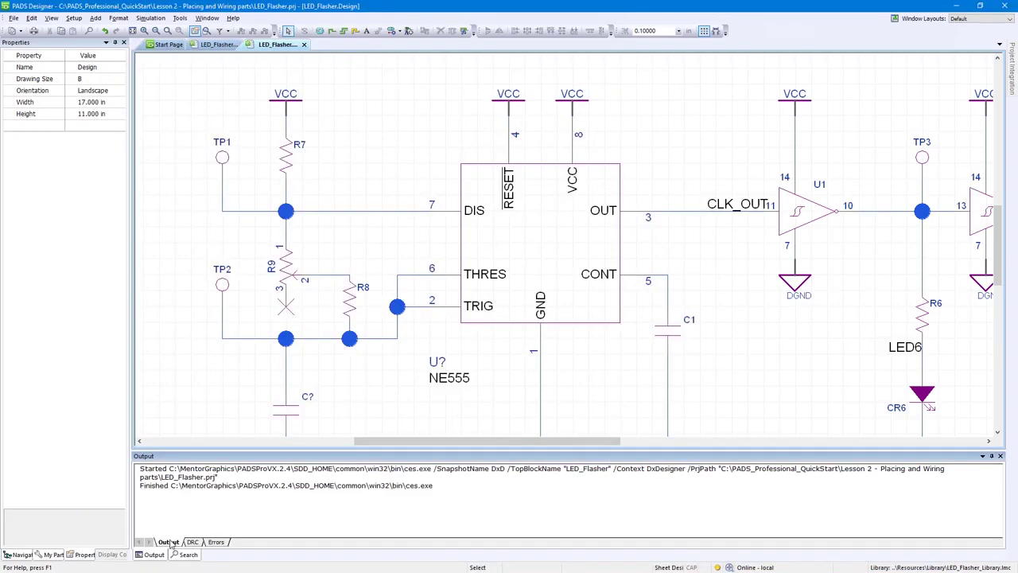
pyautogui.rightClick(169, 541)
pyautogui.click(194, 521)
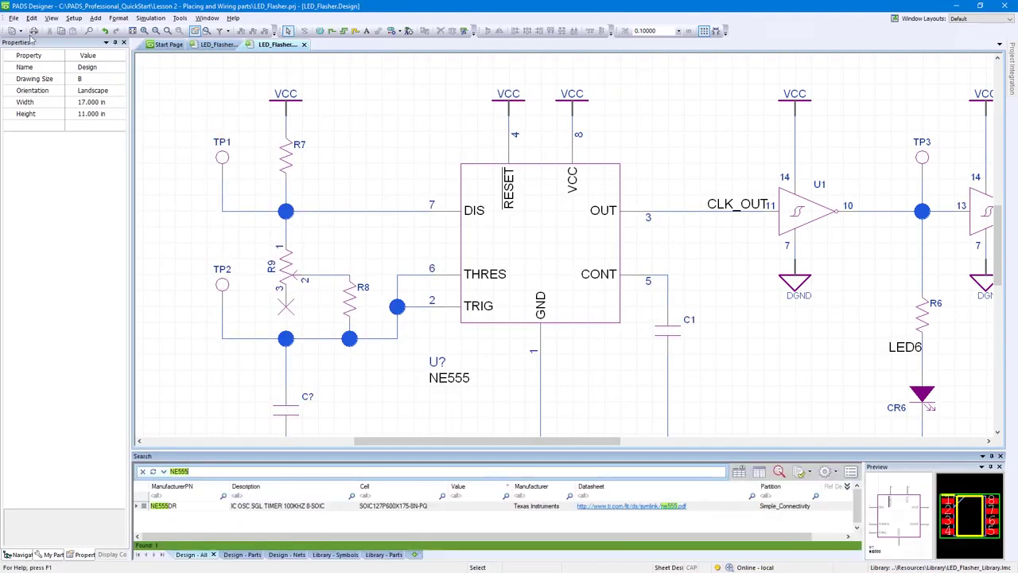